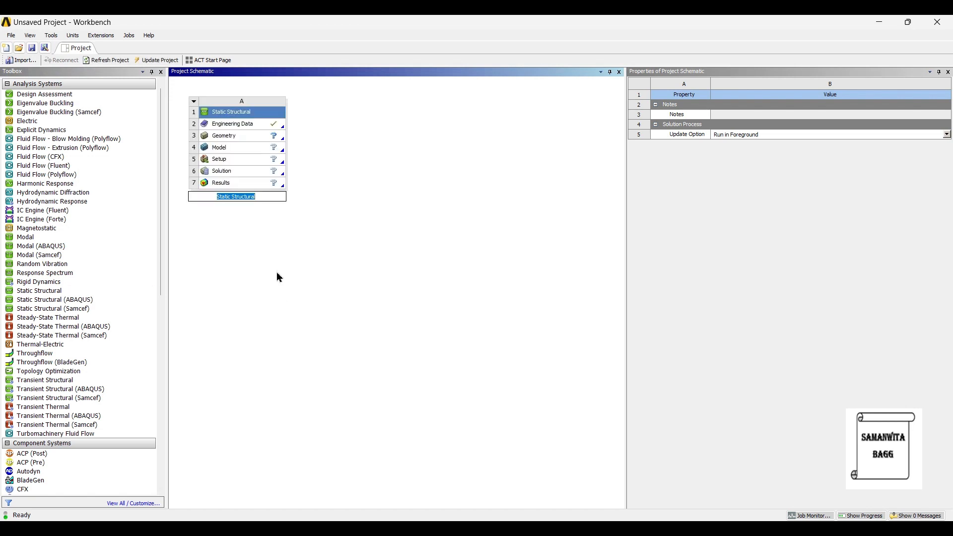
Add Stainless Steel from the General Materials library to the engineering data and update the project.
click(277, 272)
double_click(239, 122)
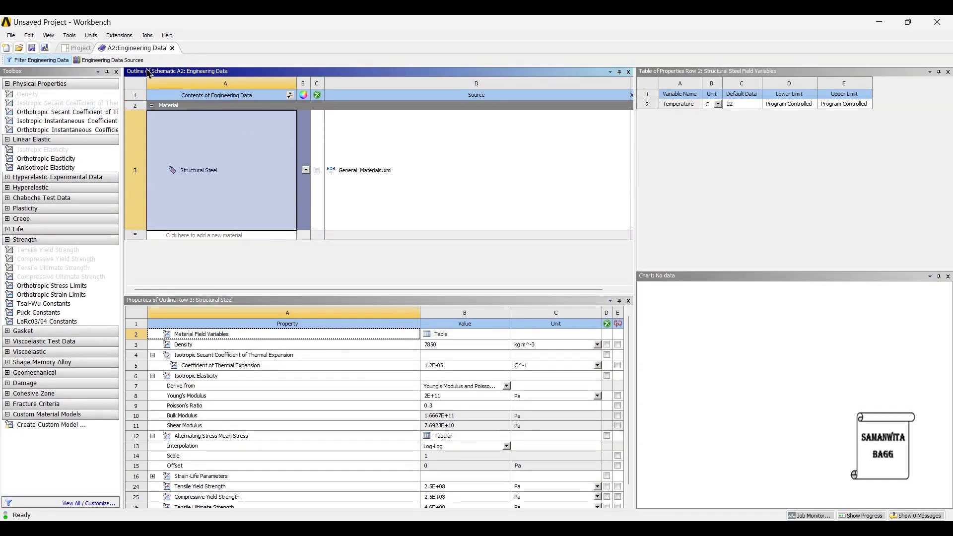
click(109, 60)
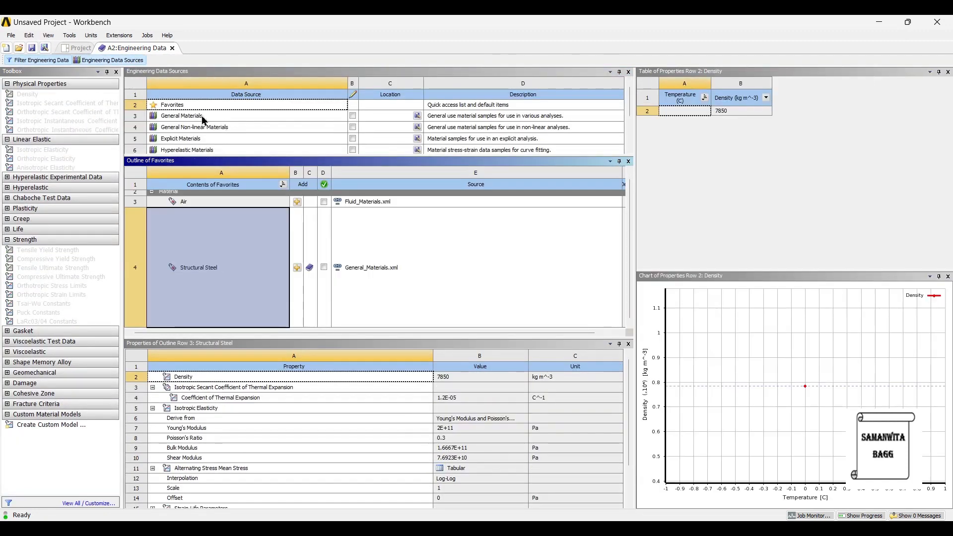
click(204, 117)
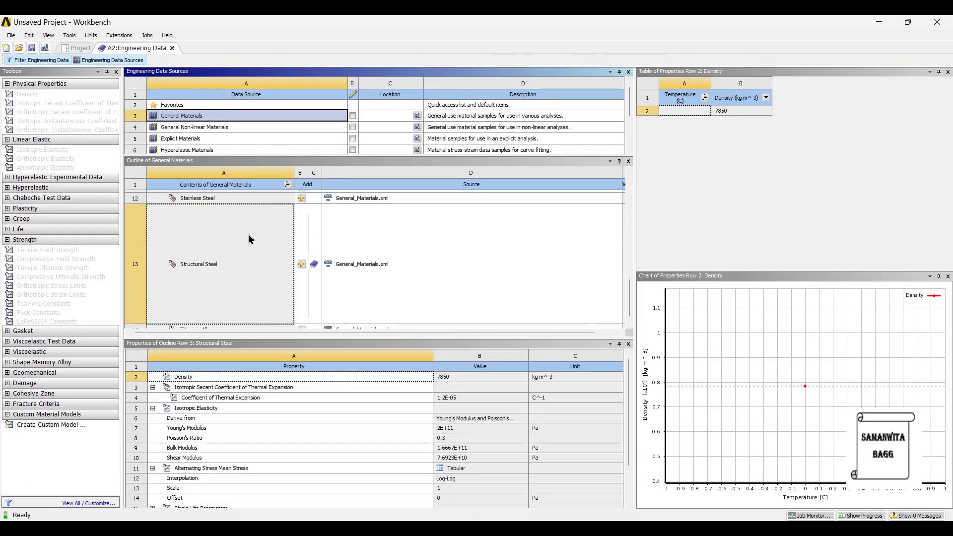
click(302, 199)
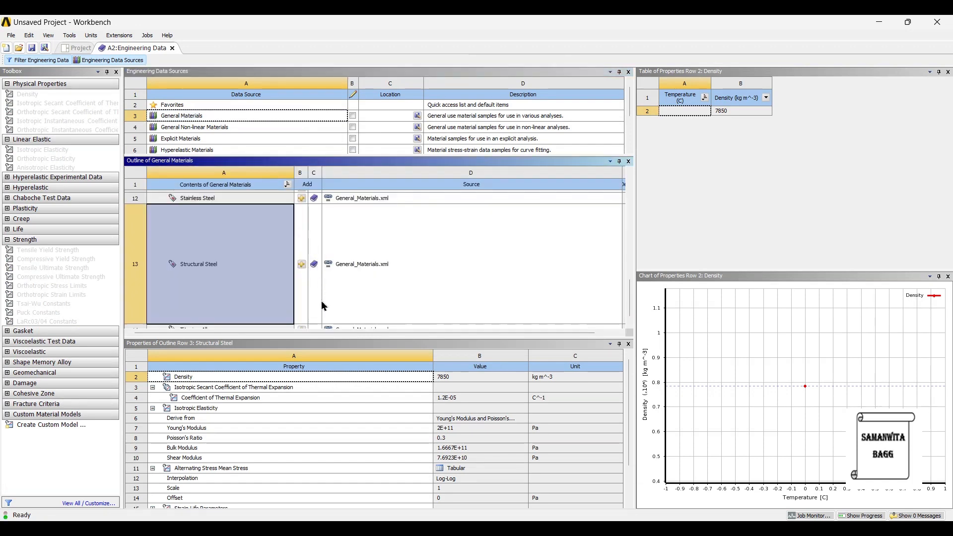
click(77, 48)
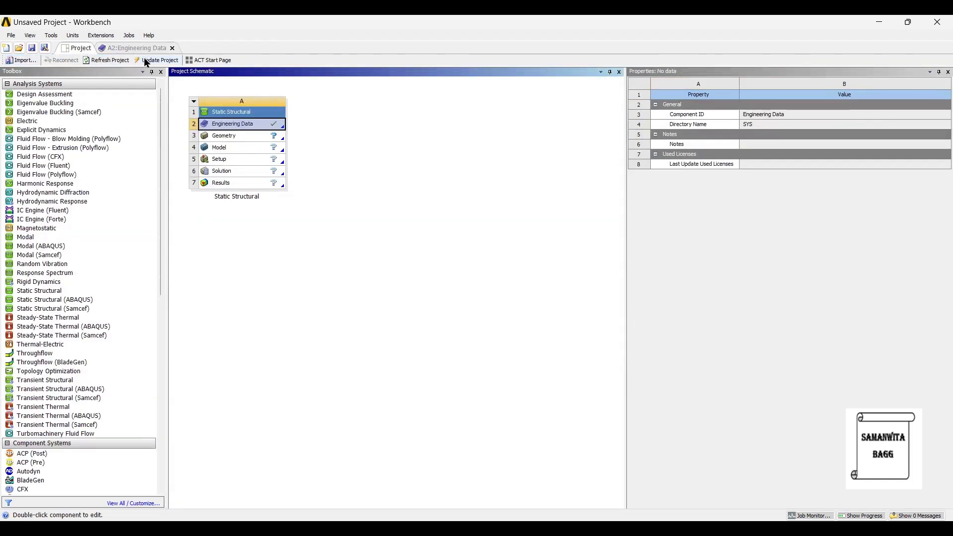
click(149, 61)
Import the file disc brake rotor.stp as the geometry of the Static Structural system.
click(245, 137)
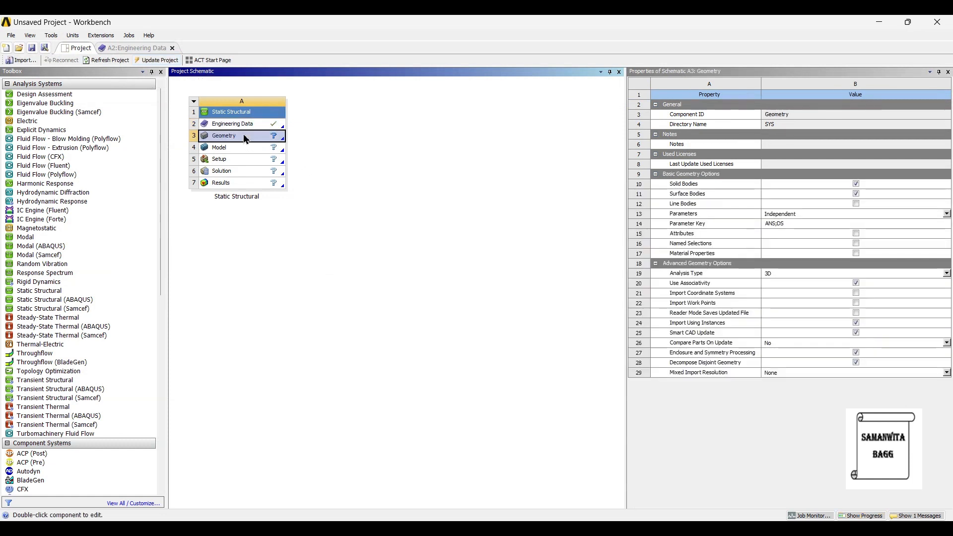
right_click(243, 137)
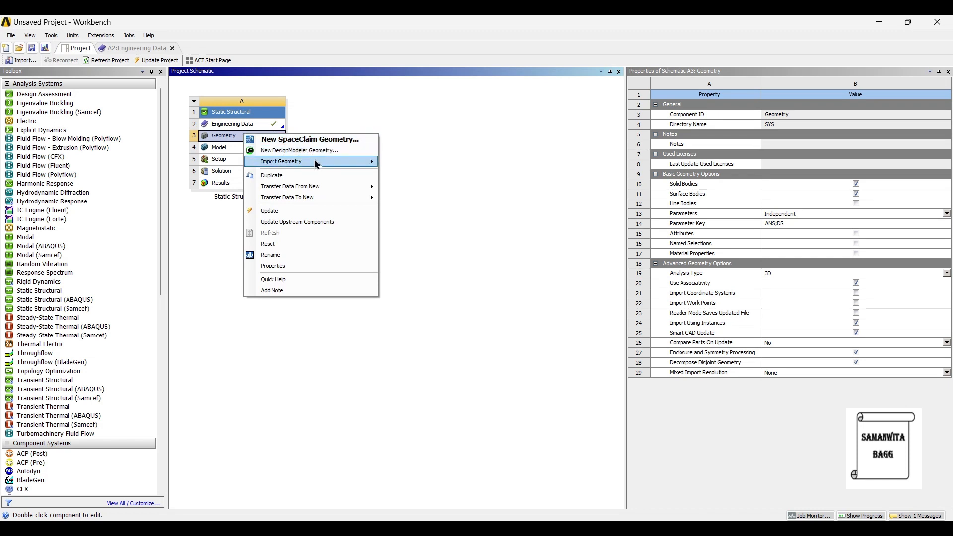
mouse_move(314, 162)
click(425, 175)
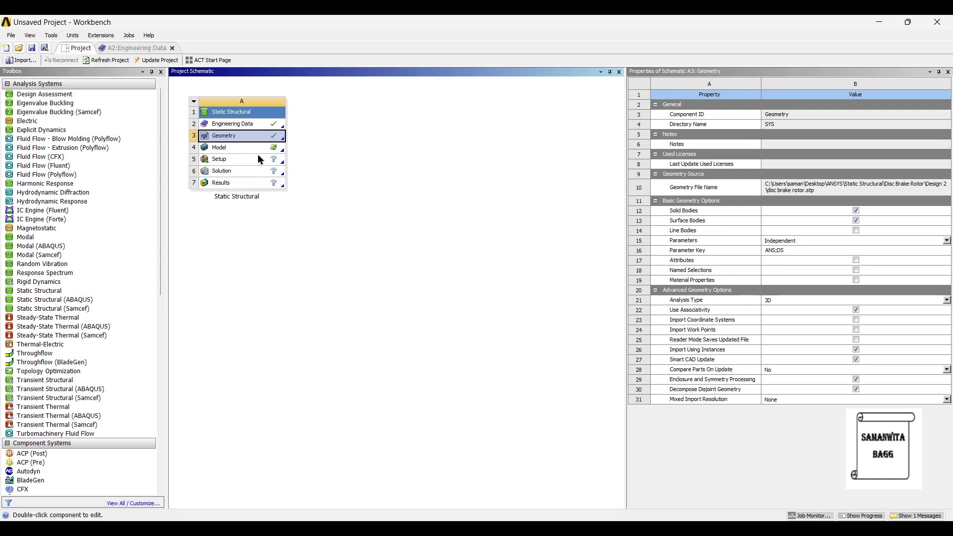
Open the model in Mechanical and assign Stainless Steel to the rotor body.
double_click(231, 150)
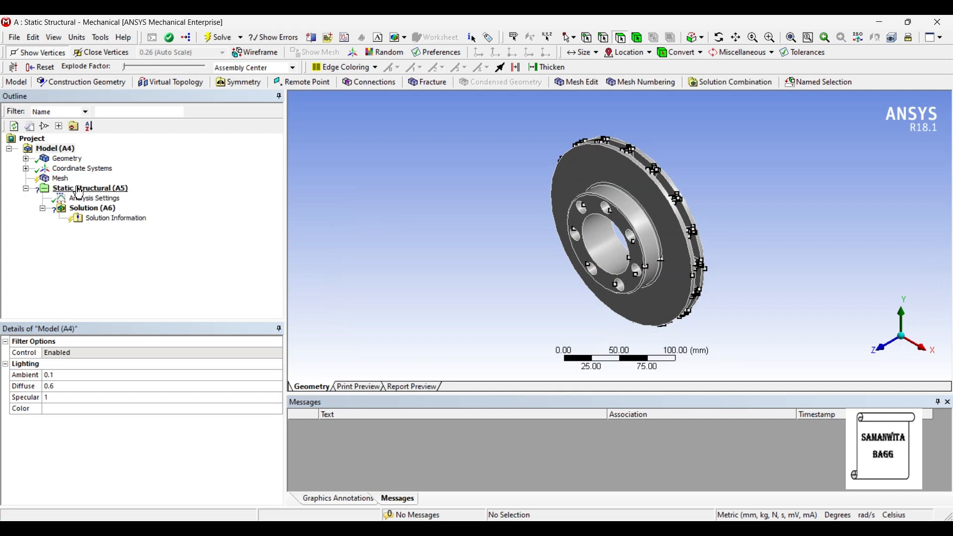
click(27, 159)
click(70, 169)
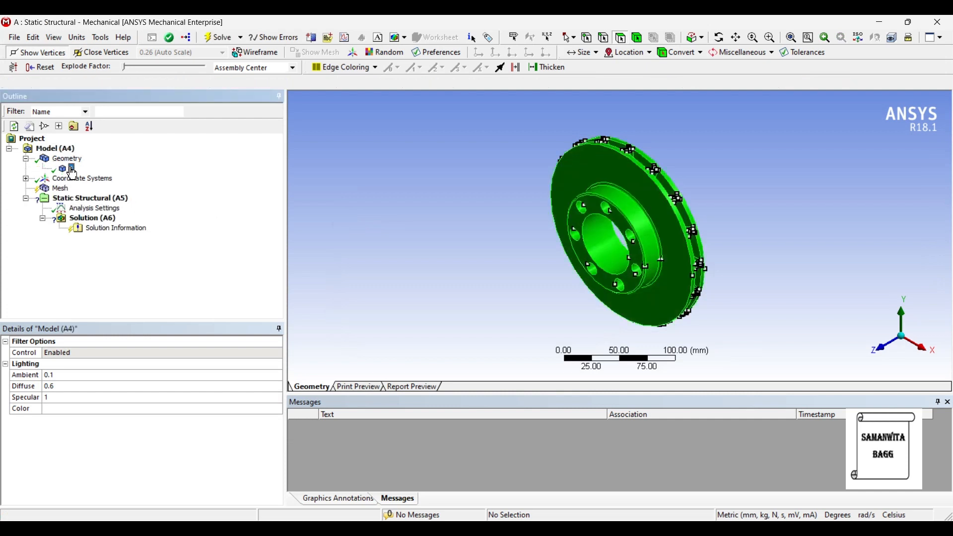
click(169, 432)
click(278, 432)
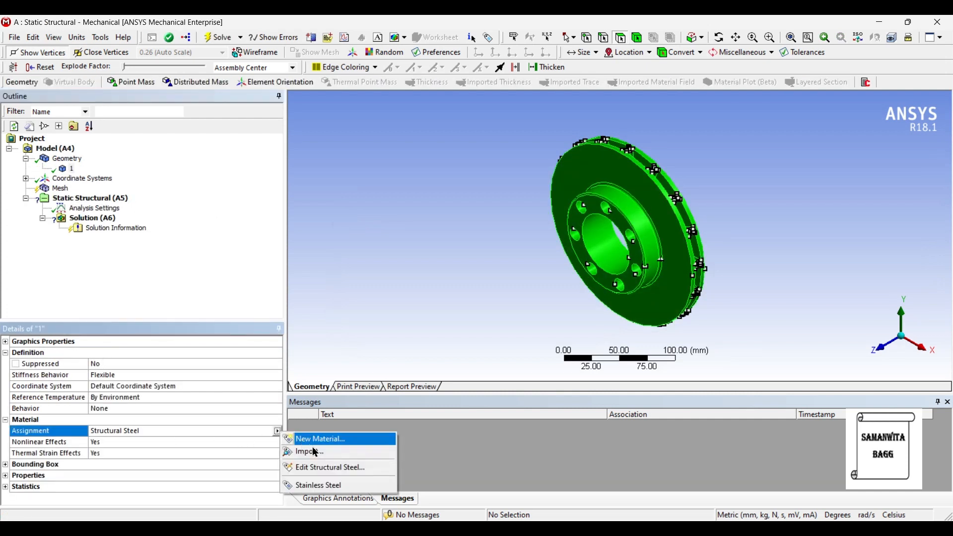
click(317, 485)
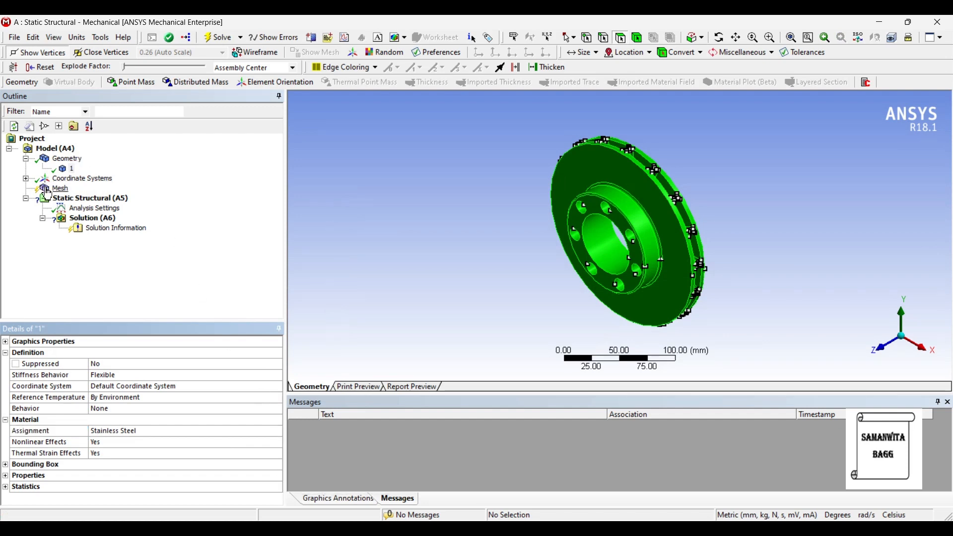
Set the mesh sizing's relevance center to Fine and generate the mesh.
click(60, 188)
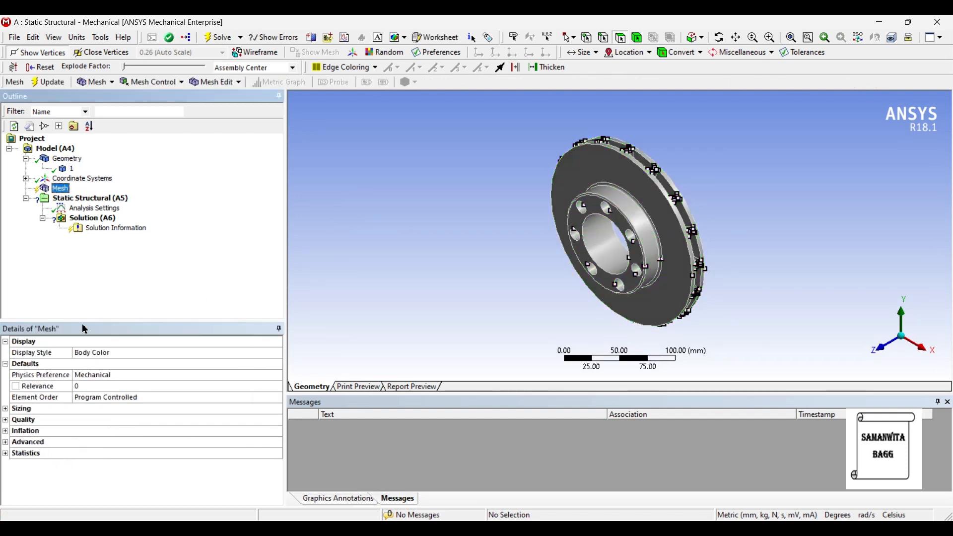
click(6, 409)
click(133, 432)
click(267, 432)
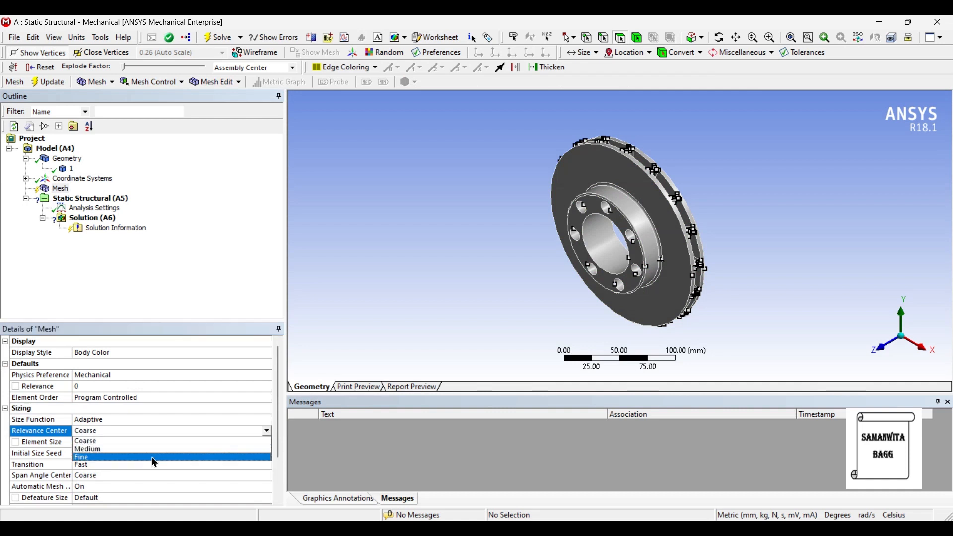
click(145, 458)
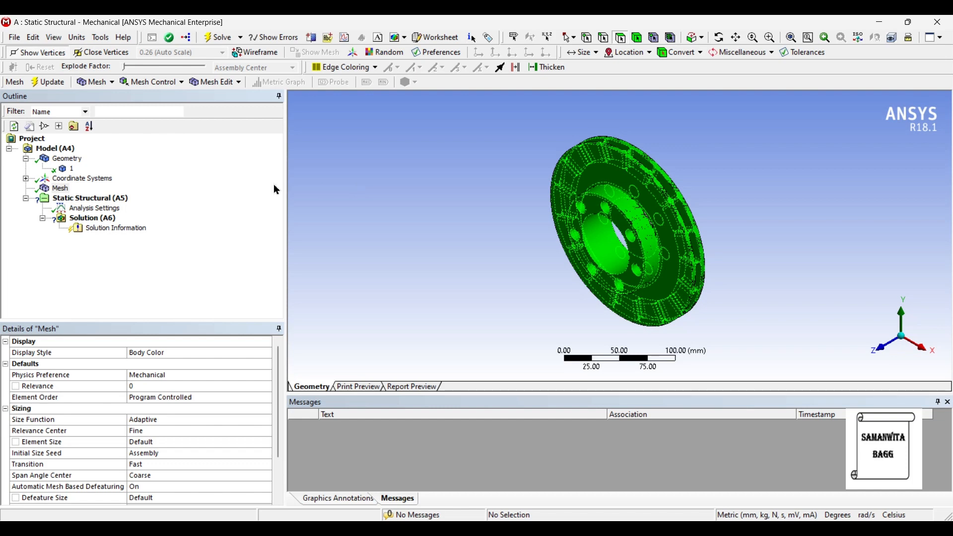
Add a fixed support on the hub's flat face around the bolt holes.
click(94, 201)
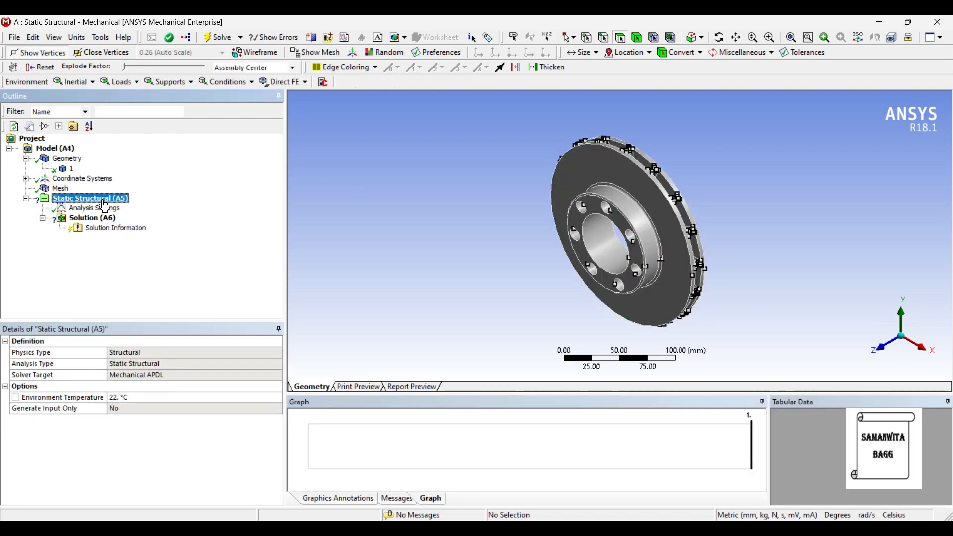
right_click(105, 206)
mouse_move(120, 207)
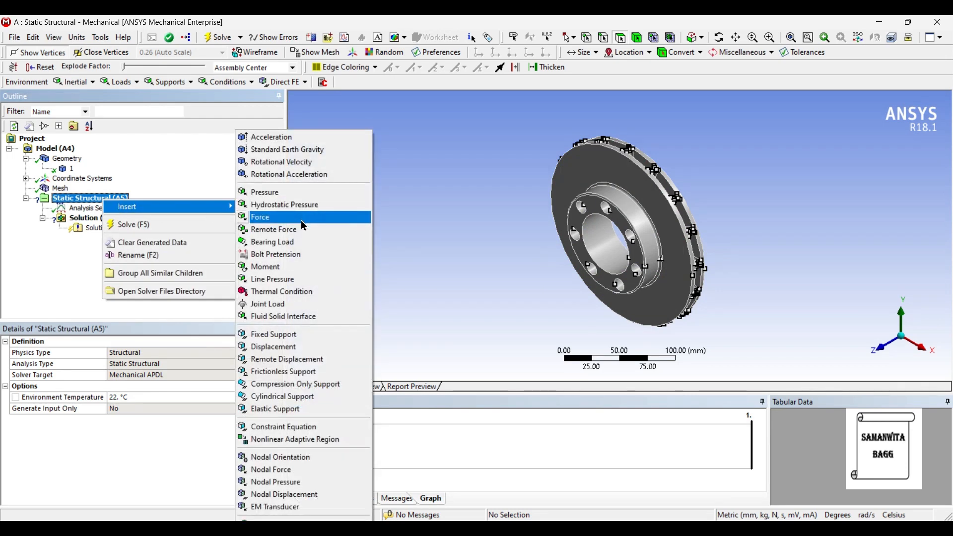
click(298, 335)
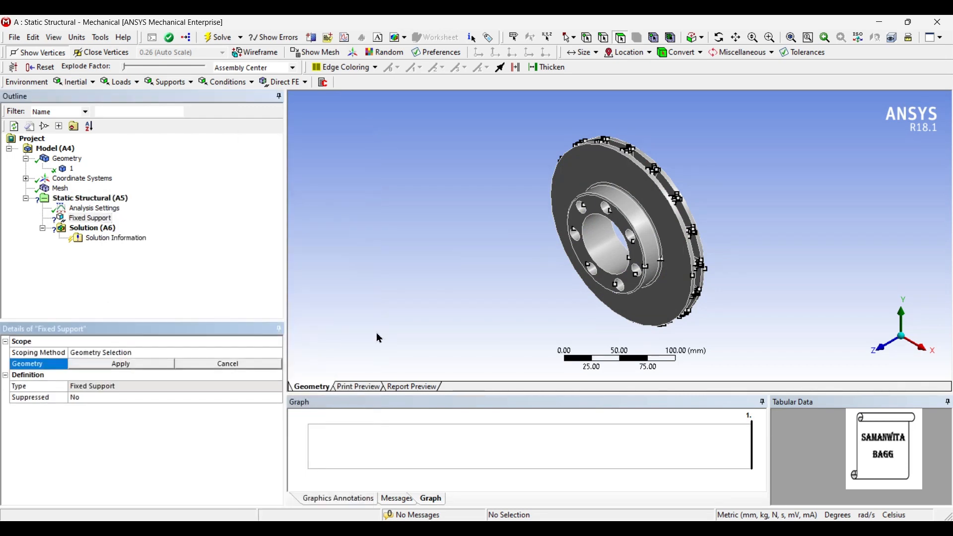
click(599, 215)
click(148, 364)
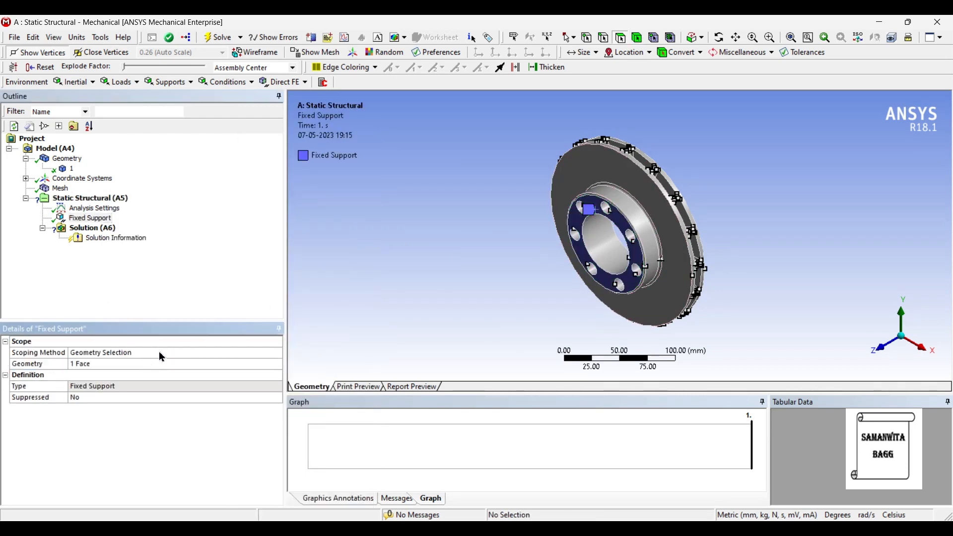
Apply a 0.5 MPa pressure to the disc's annular braking face on the hub side.
click(592, 177)
right_click(592, 176)
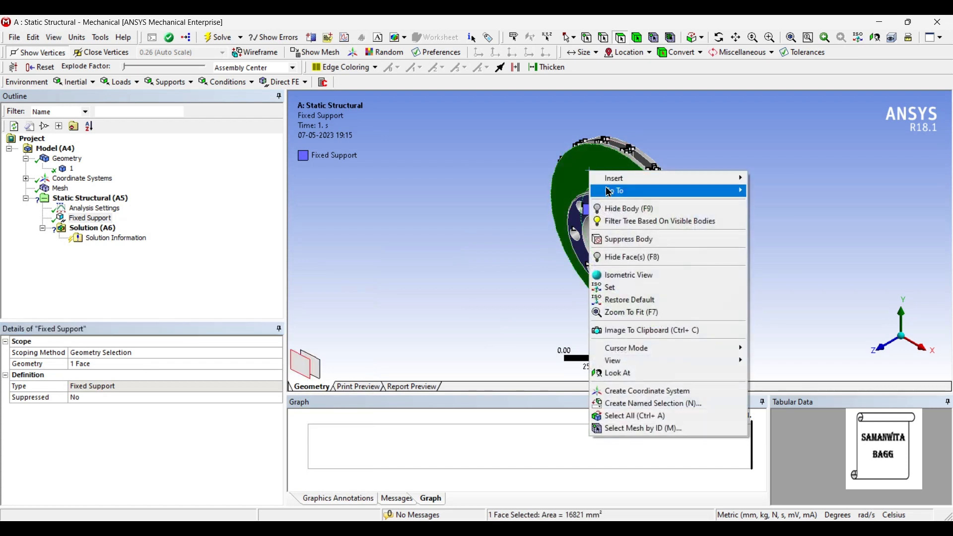
mouse_move(645, 178)
click(794, 234)
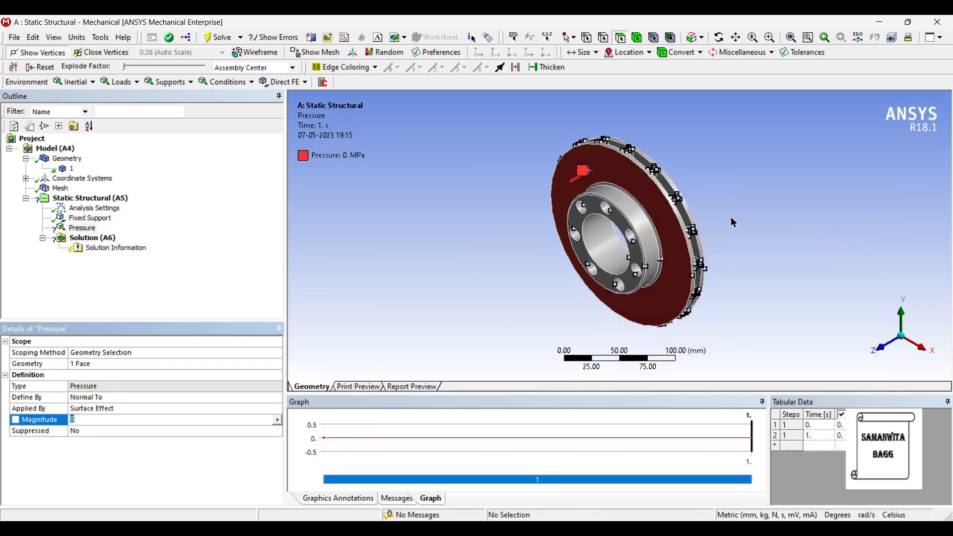
text(5)
key(Return)
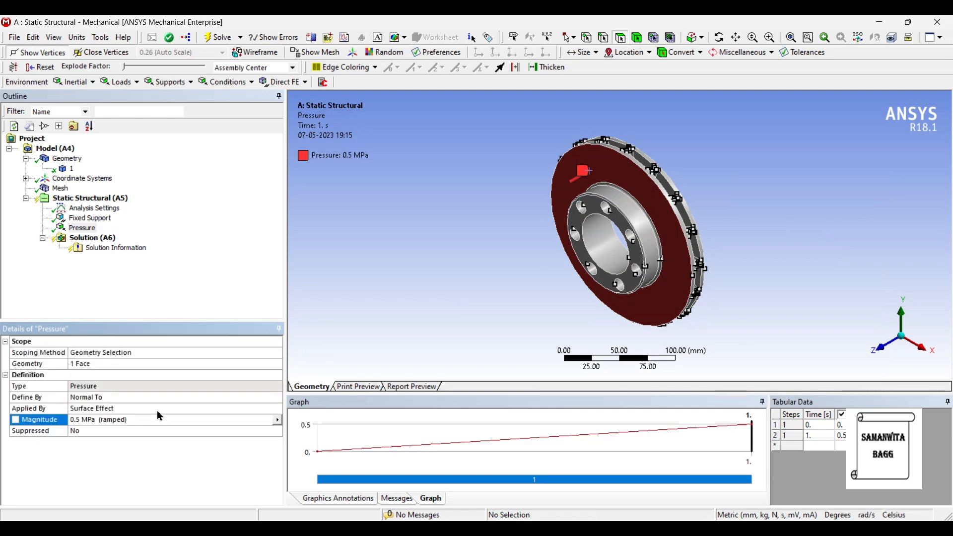
Apply a second pressure of 0.5 MPa to the disc's flat back face.
middle_drag(645, 178, 603, 167)
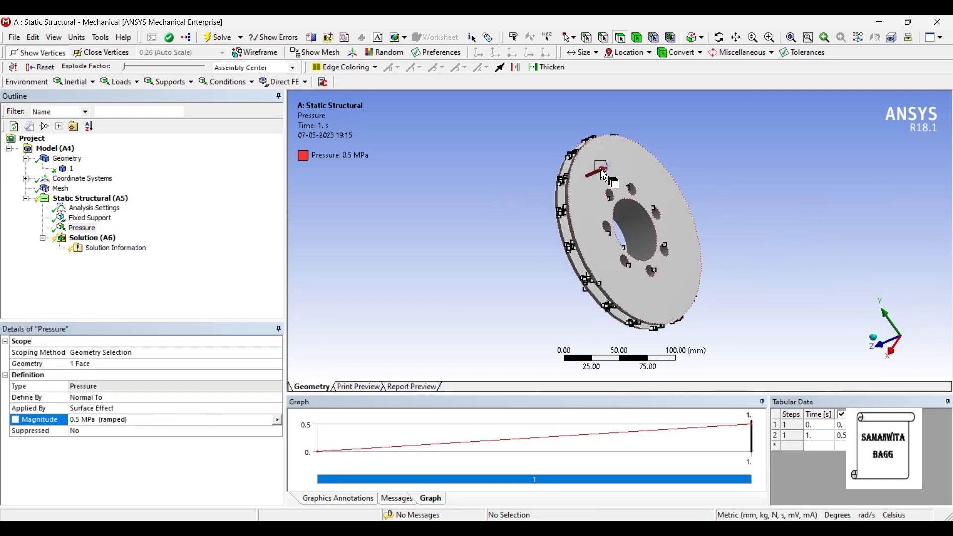
click(604, 162)
right_click(603, 161)
mouse_move(638, 166)
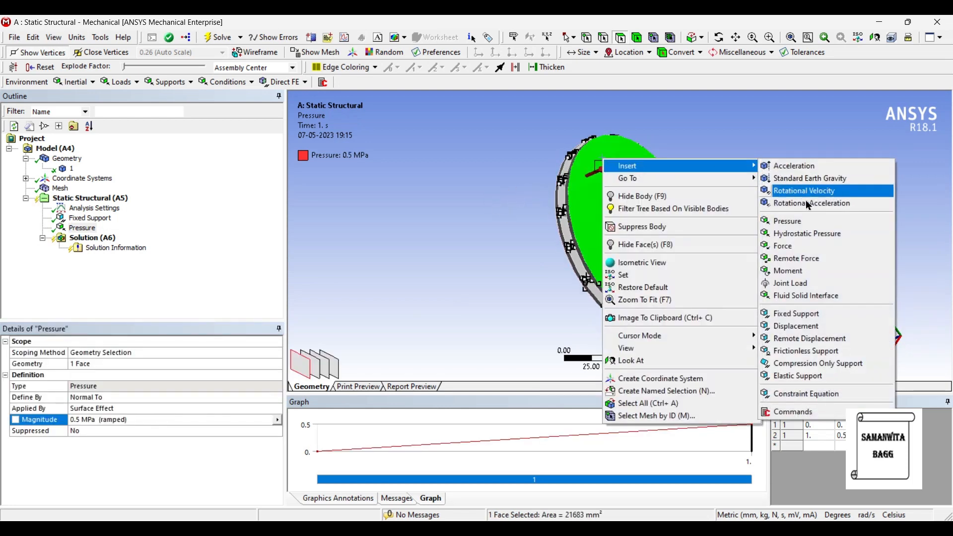
click(814, 227)
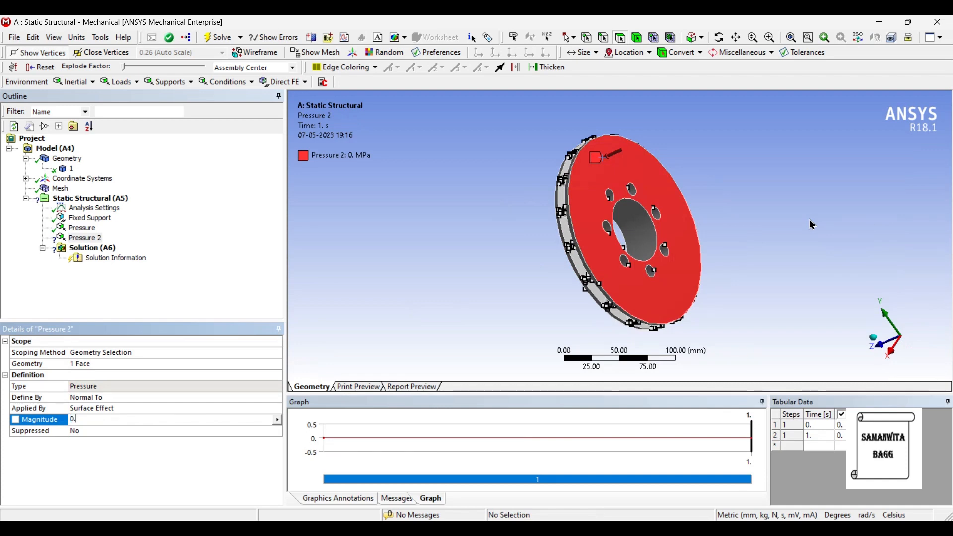
text(0.5)
key(Return)
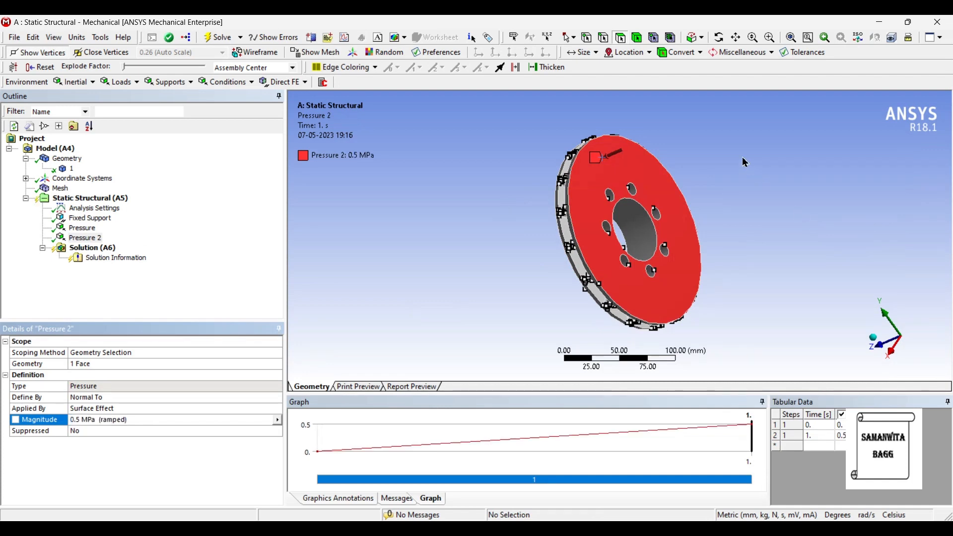
Insert a rotational velocity load on the rotor with a magnitude of 55 rad/s.
middle_drag(612, 186, 583, 187)
click(627, 173)
right_click(624, 169)
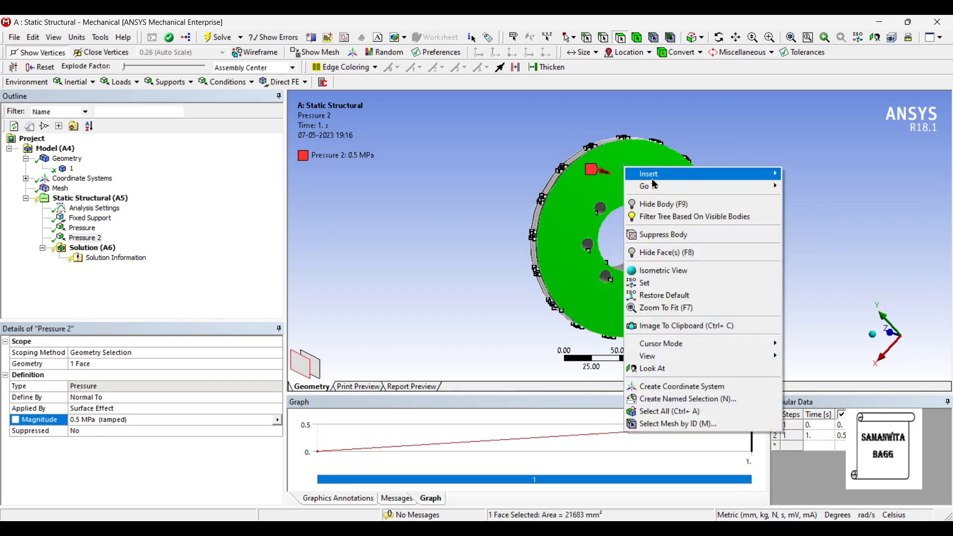
mouse_move(653, 176)
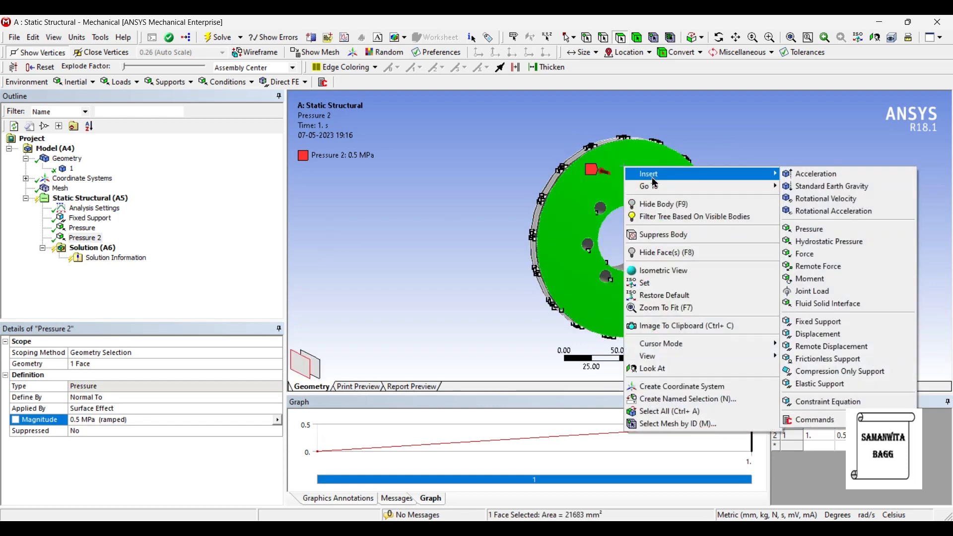
click(850, 206)
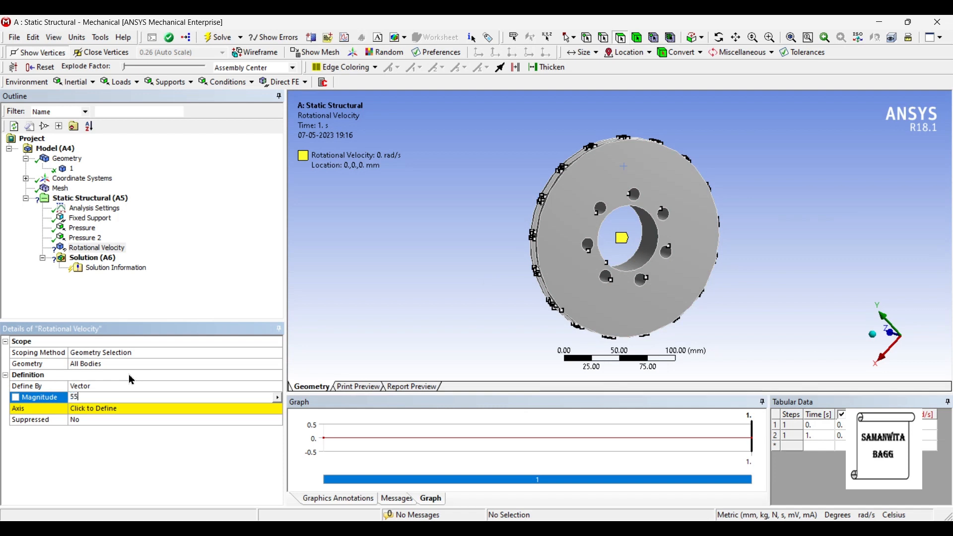
key(Return)
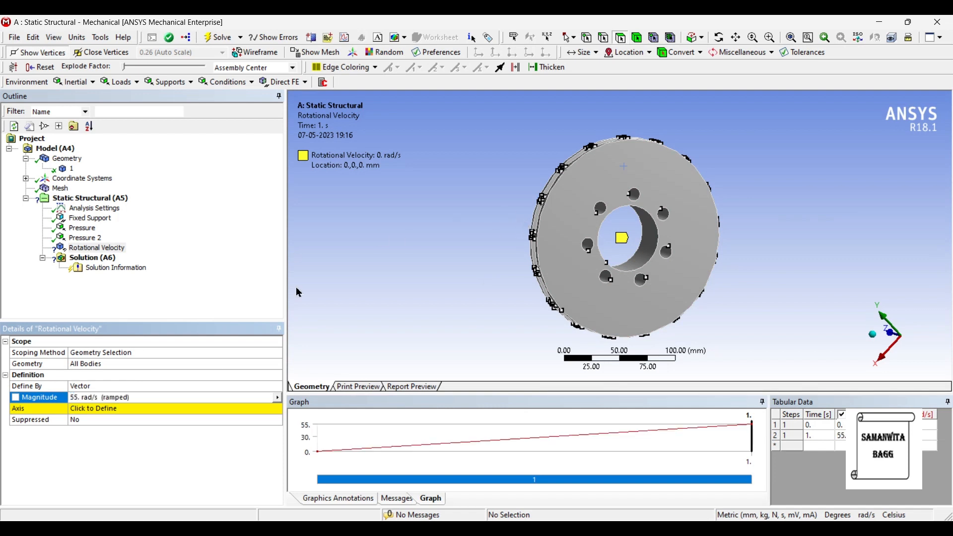
Define the rotational velocity's axis using the disc's flat back face.
click(110, 412)
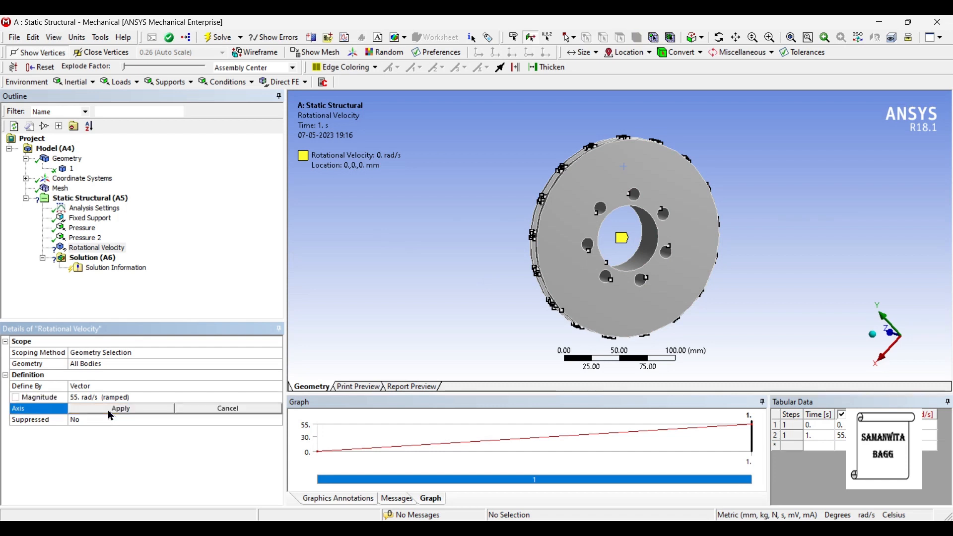
click(582, 180)
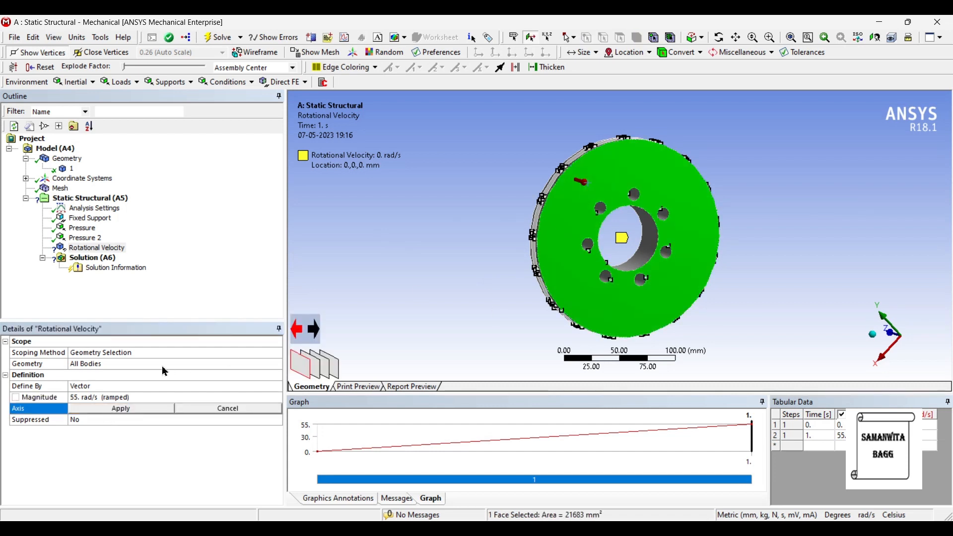
click(124, 411)
middle_drag(623, 242, 609, 278)
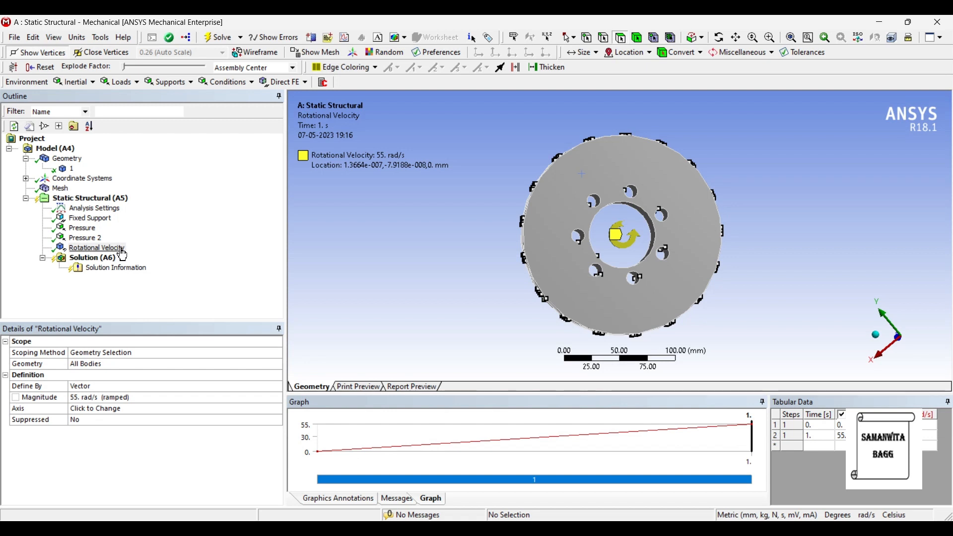
Insert a total deformation result into the static structural solution.
click(110, 262)
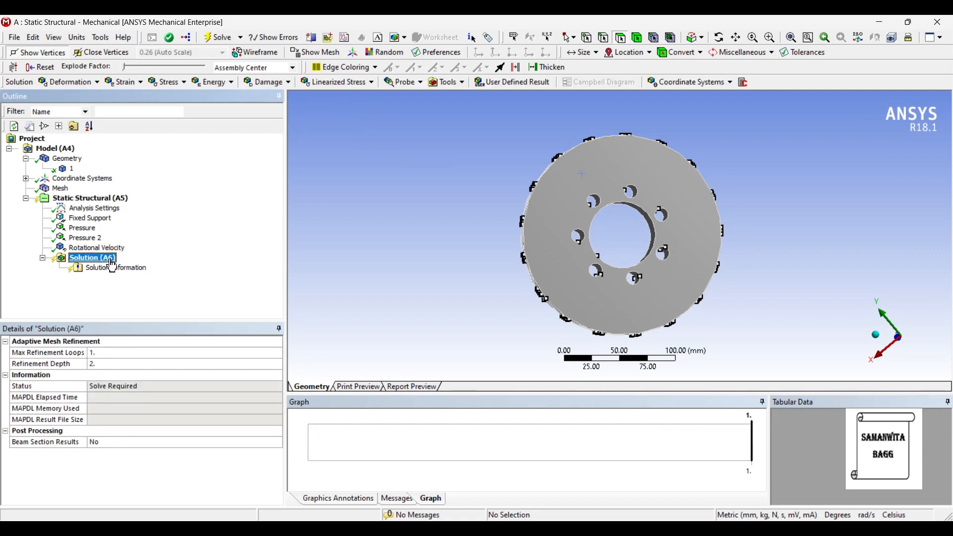
right_click(113, 259)
mouse_move(158, 263)
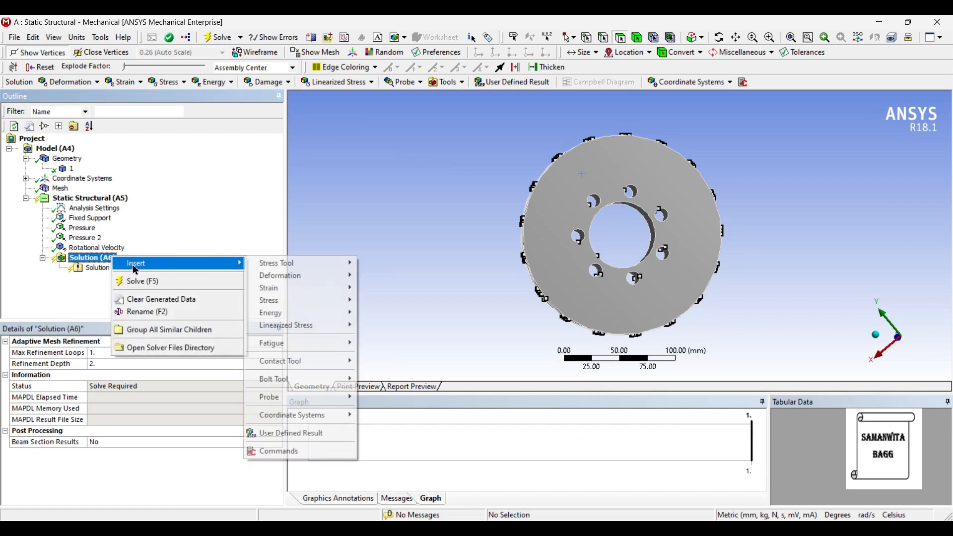
mouse_move(320, 277)
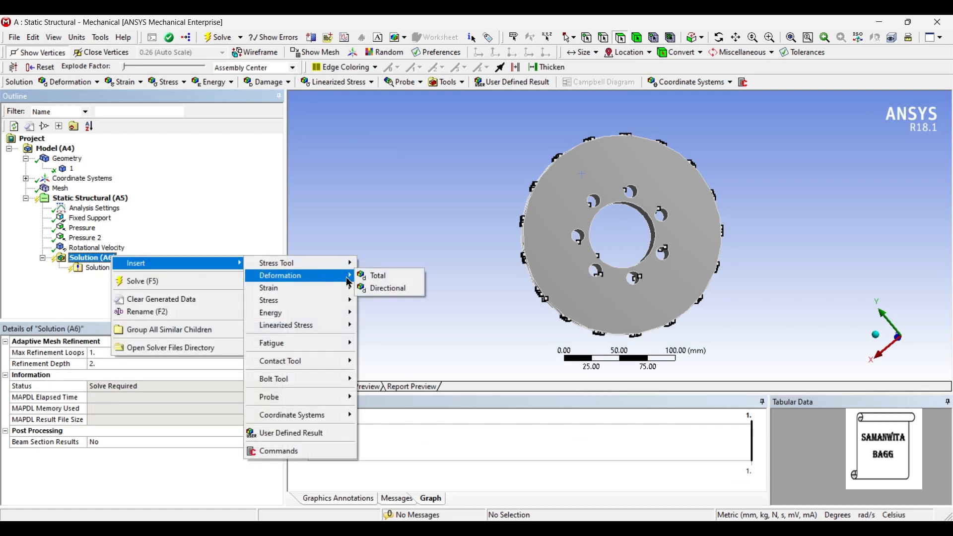
click(390, 277)
Insert equivalent (von-Mises) strain and equivalent (von-Mises) stress results into the static structural solution.
right_click(101, 259)
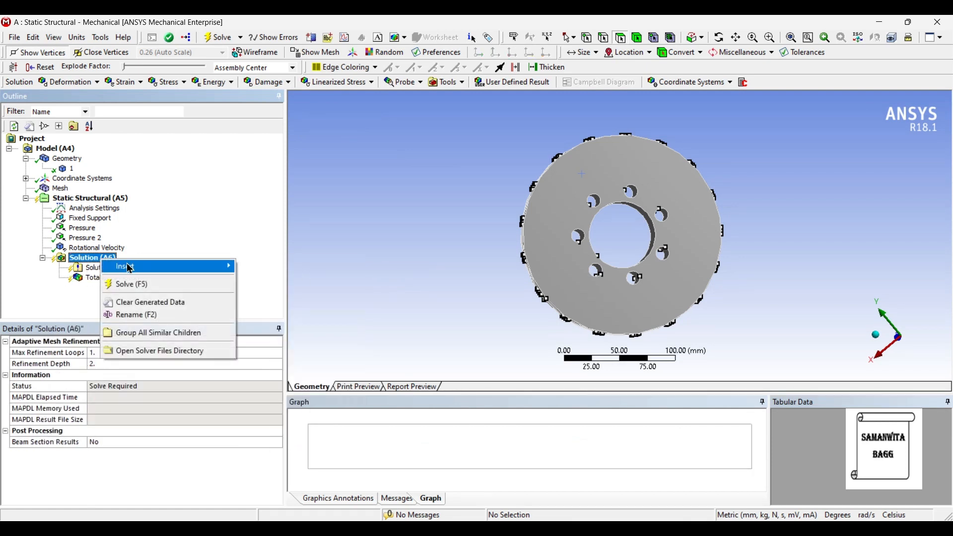
mouse_move(134, 270)
mouse_move(281, 293)
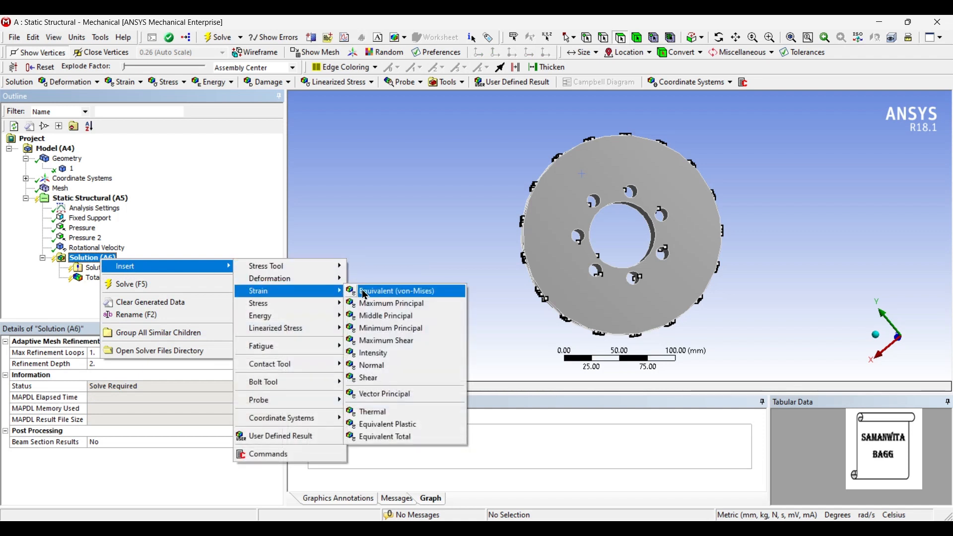
click(365, 295)
right_click(99, 258)
mouse_move(142, 272)
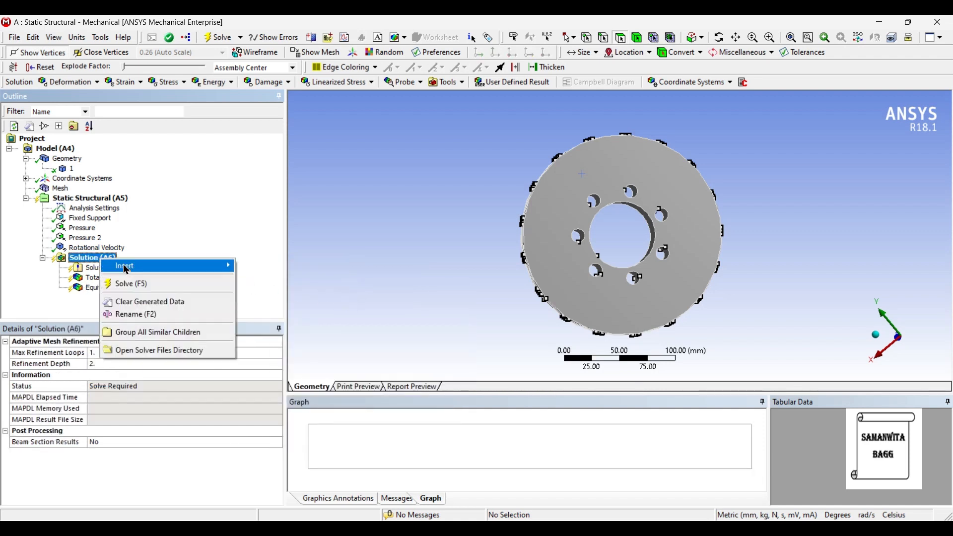
mouse_move(290, 303)
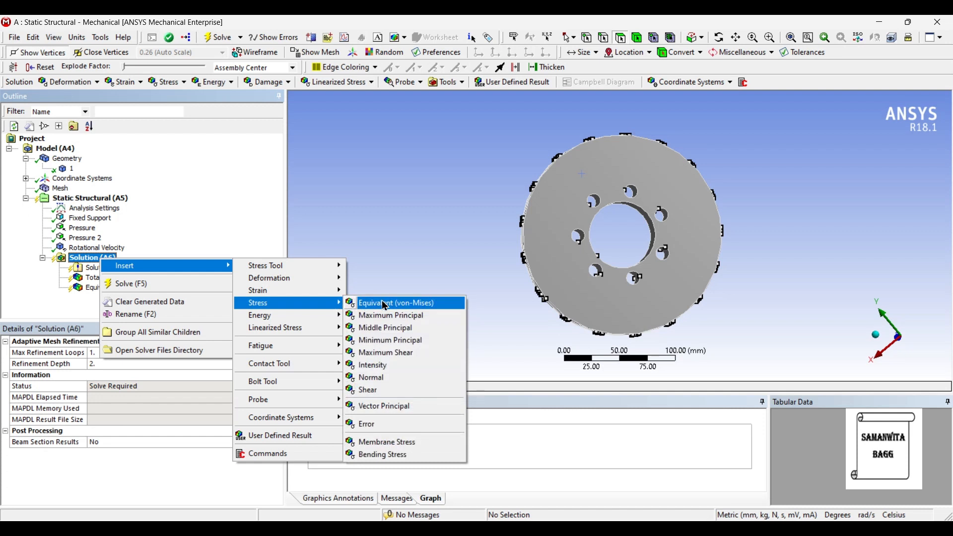
click(382, 304)
Add a Stress Tool with its safety factor to the static structural results and solve the analysis.
click(448, 82)
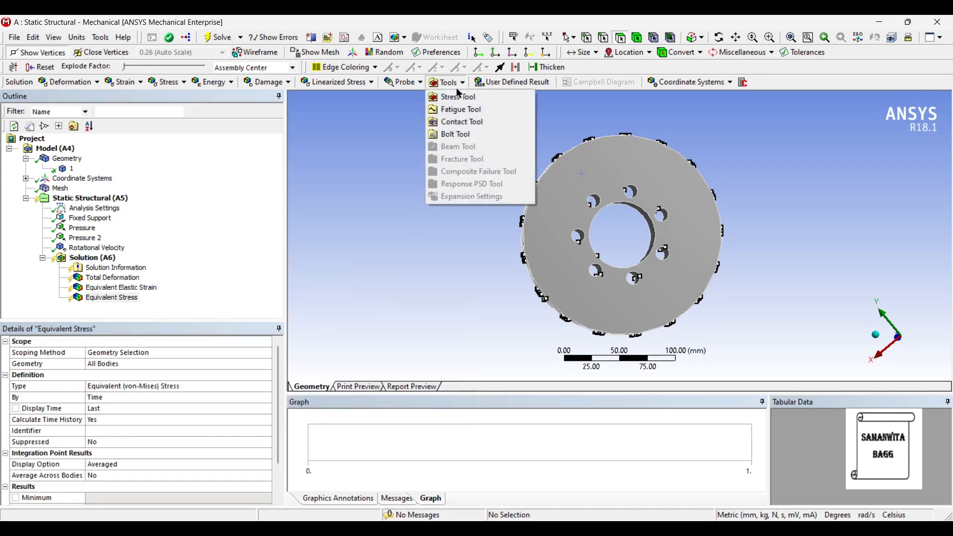
click(459, 98)
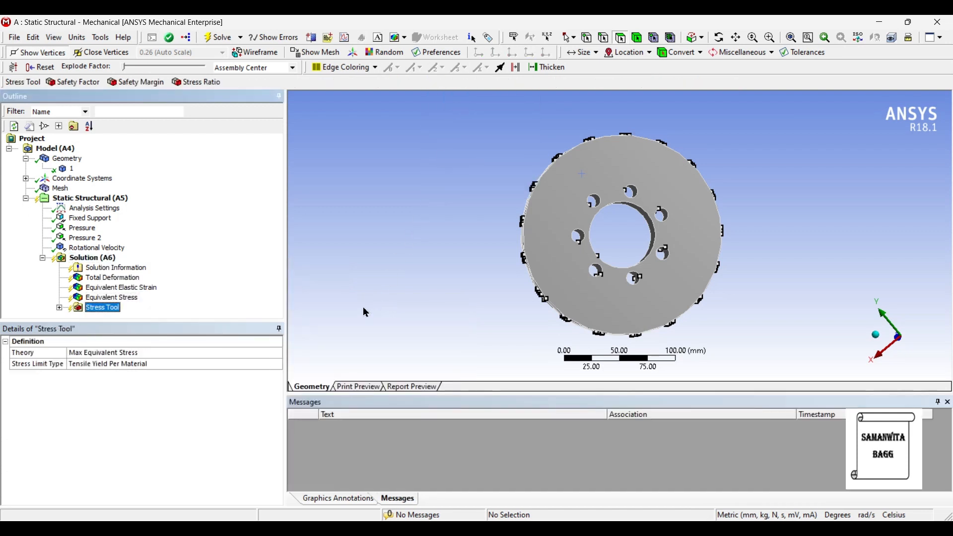
click(59, 308)
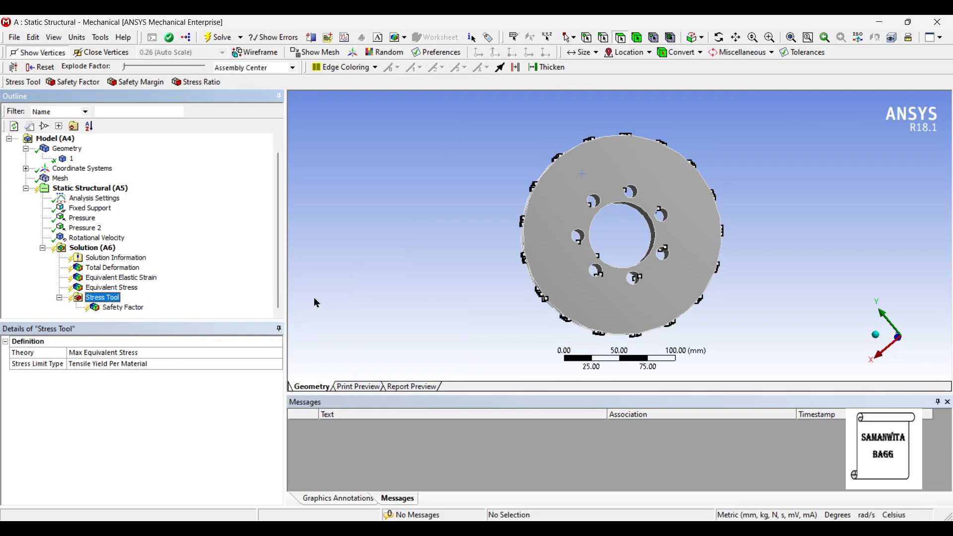
click(95, 247)
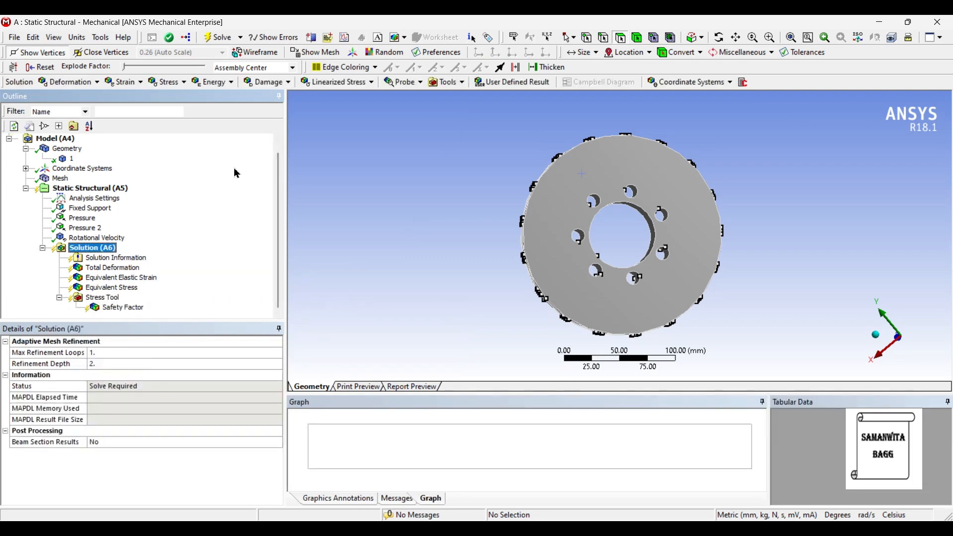
click(222, 37)
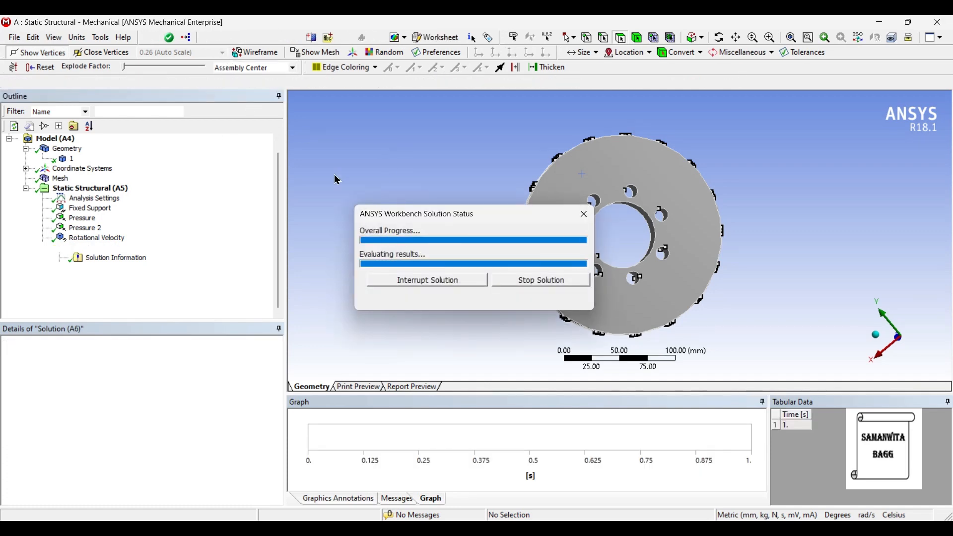
Display the total deformation result and play its animation while examining the rotor from different angles.
click(107, 268)
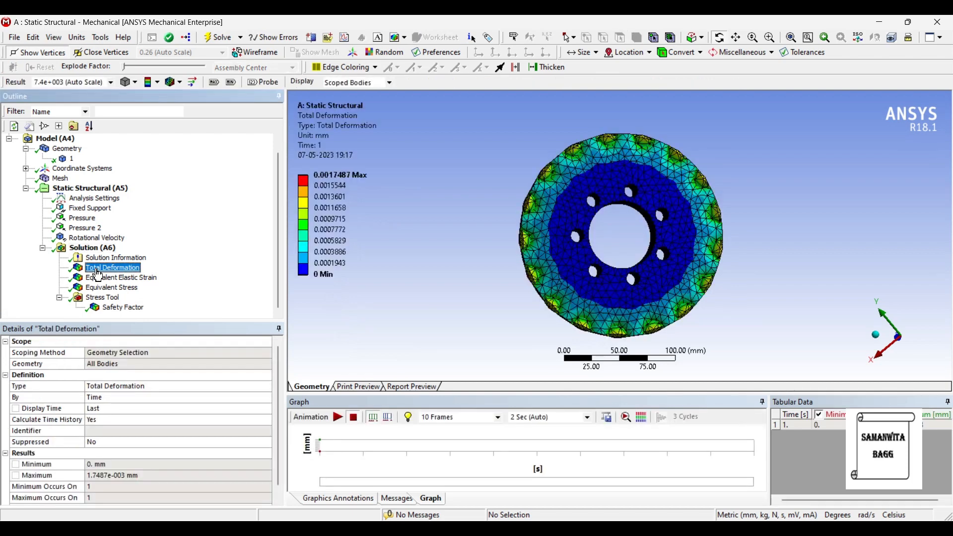
drag(558, 213, 579, 216)
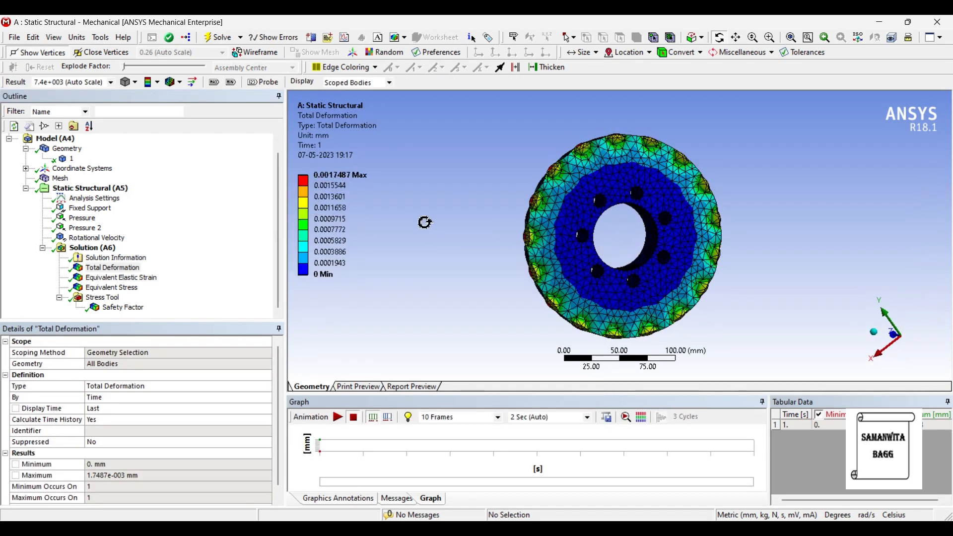
click(337, 418)
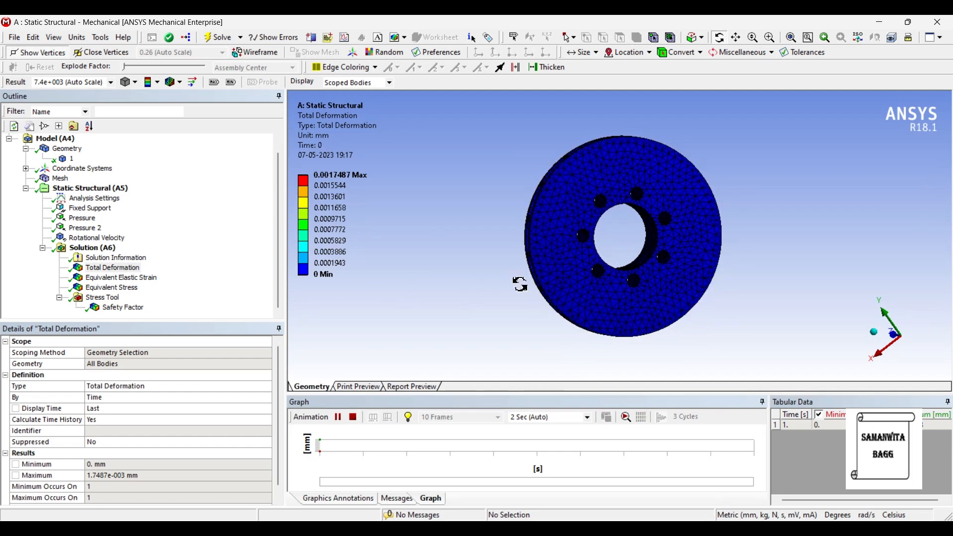
drag(425, 305, 557, 221)
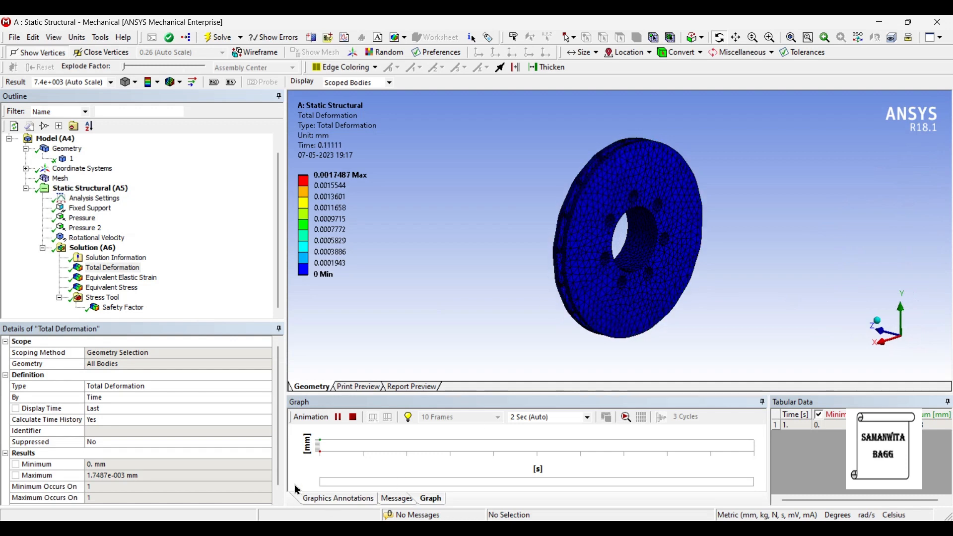
click(338, 417)
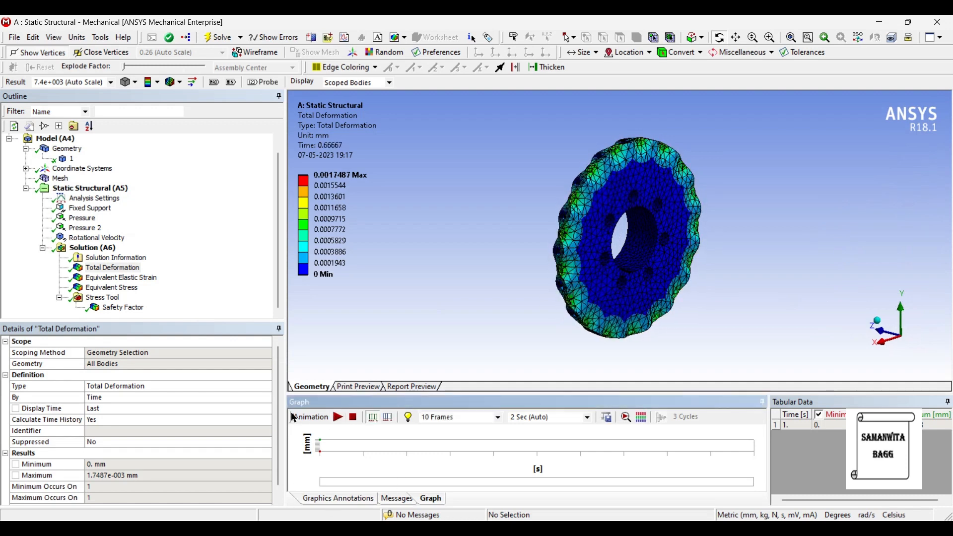
Display the equivalent elastic strain result and animate it to examine the strain around the rotor's rim.
click(125, 278)
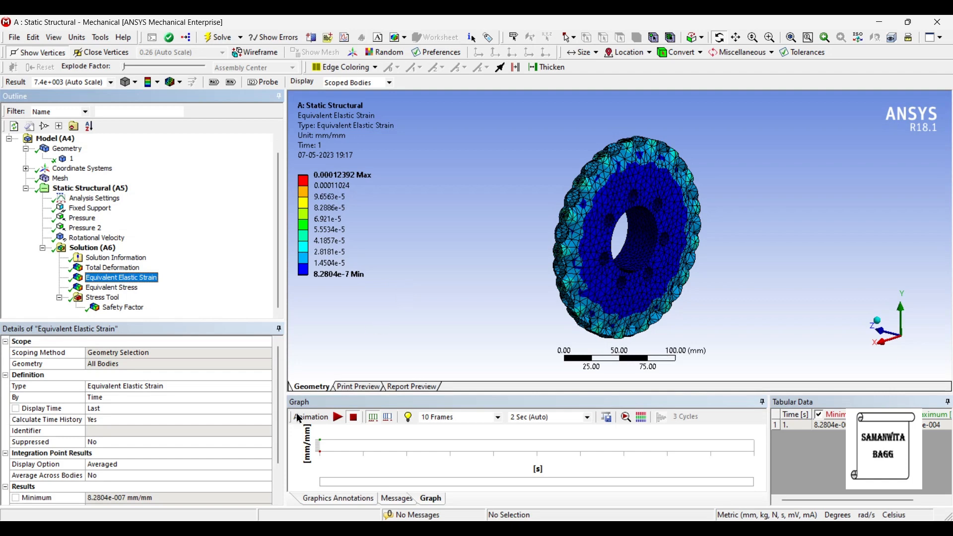
click(338, 417)
drag(625, 248, 587, 284)
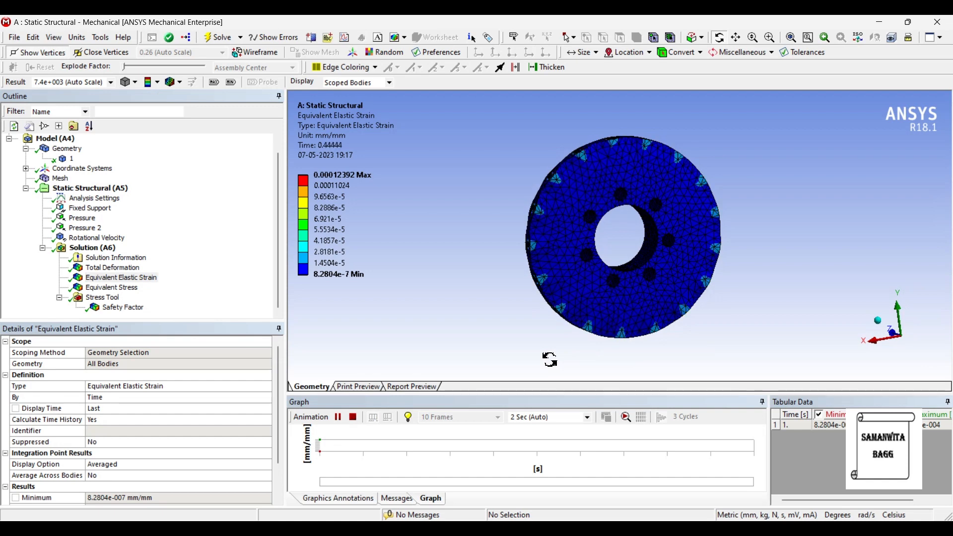
drag(524, 259, 541, 316)
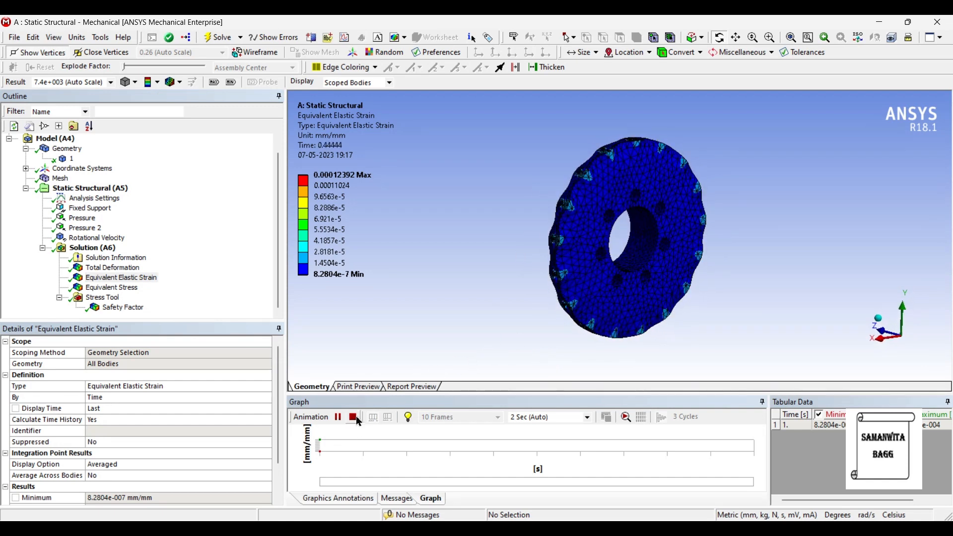
click(337, 418)
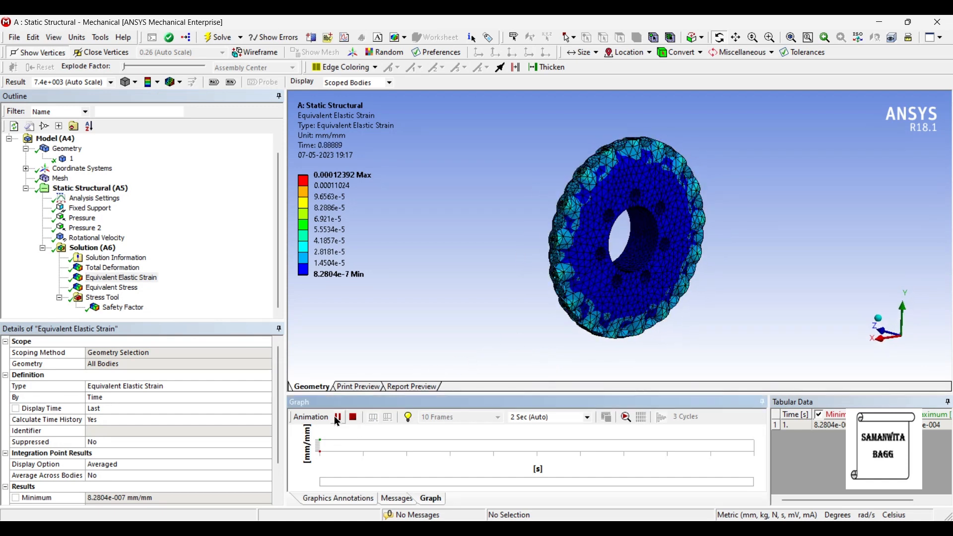
Display the equivalent (von-Mises) stress result and play its animation on the rotor.
click(112, 288)
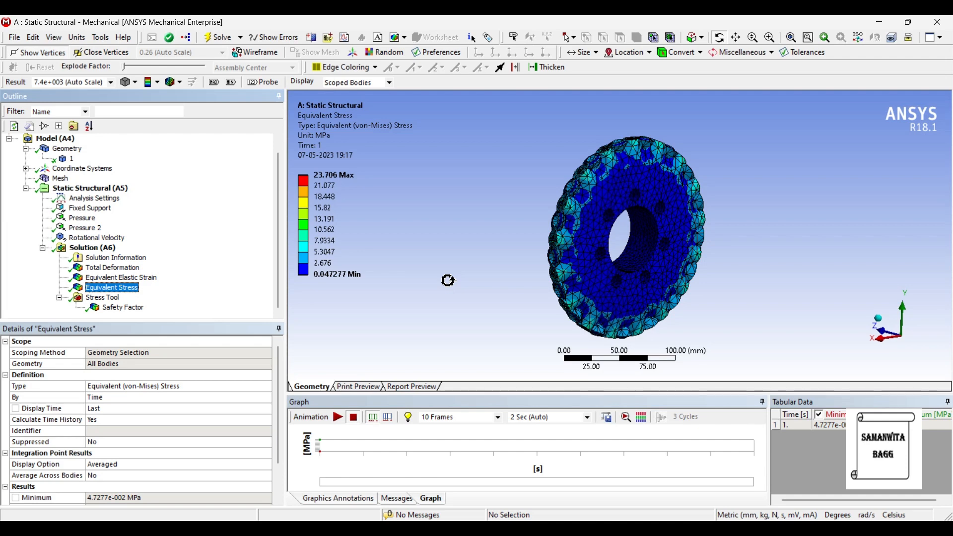
click(337, 417)
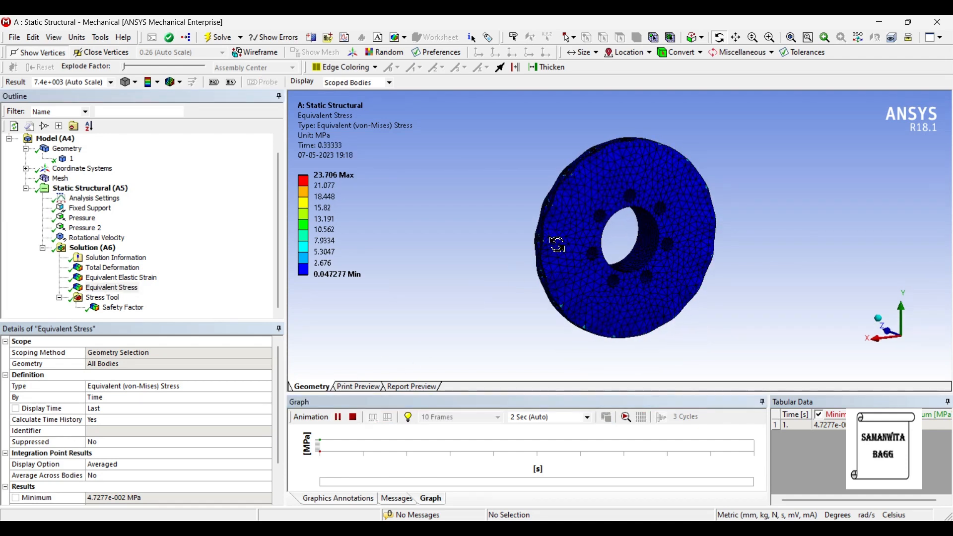
click(338, 418)
Display the Stress Tool's safety factor result and increase the number of contour bands in its legend.
click(139, 309)
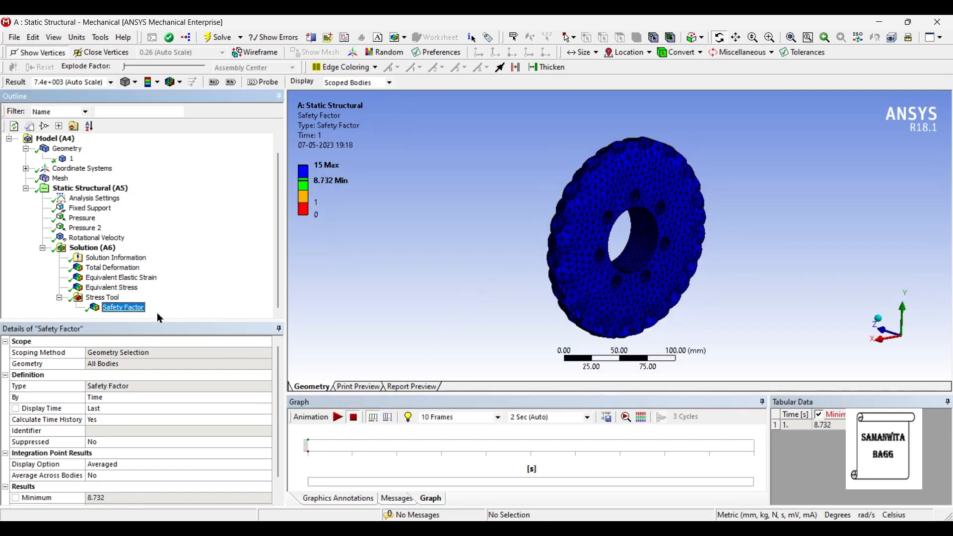
click(303, 185)
click(292, 179)
click(291, 179)
click(292, 179)
click(293, 180)
click(293, 180)
click(293, 180)
click(293, 180)
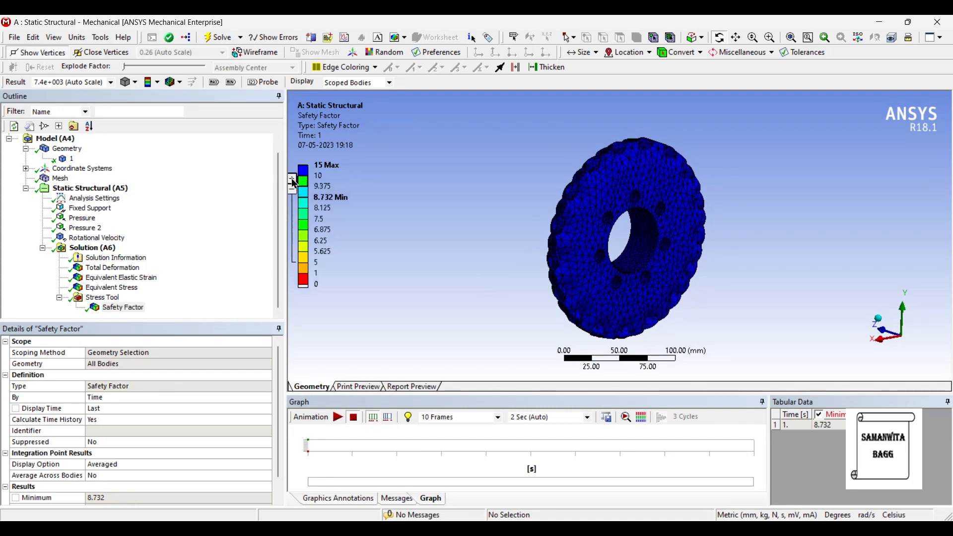
click(292, 180)
click(293, 180)
click(293, 180)
drag(601, 232, 578, 187)
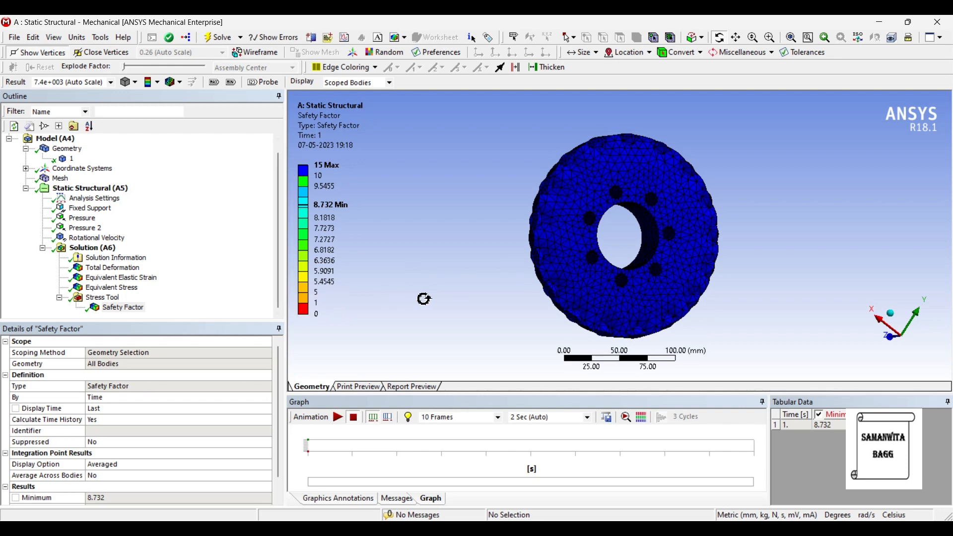
Switch to Workbench and add a Steady-State Thermal system sharing the static structural system's engineering data, geometry and model.
click(878, 22)
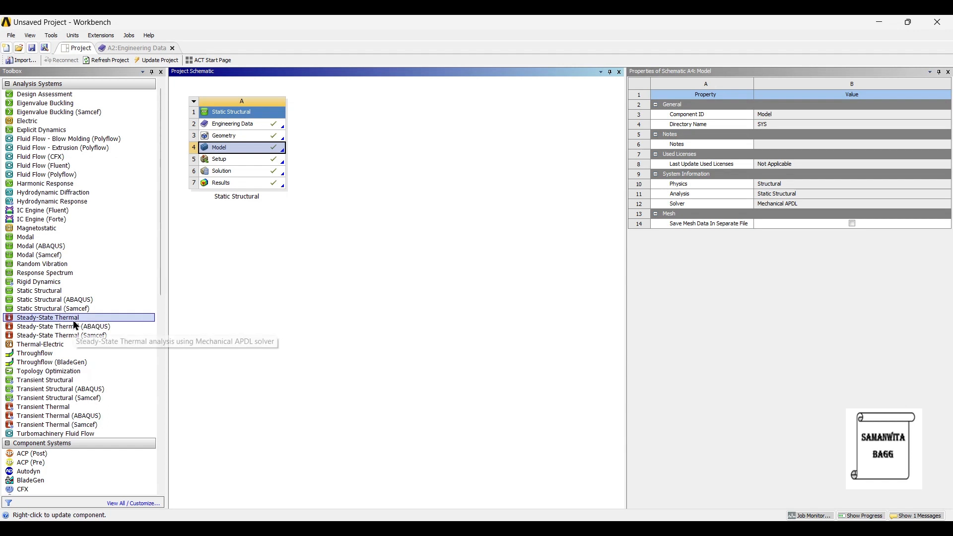
drag(73, 320, 275, 149)
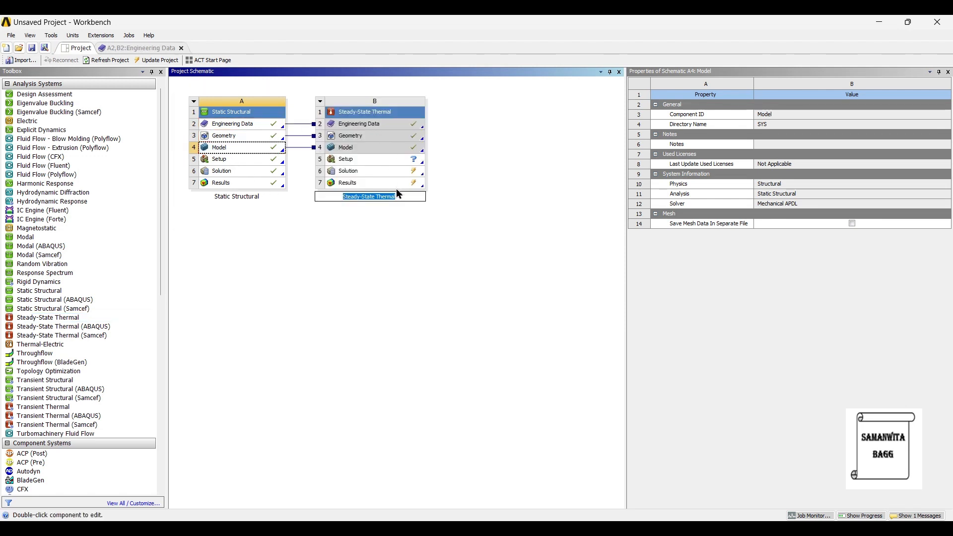
key(Return)
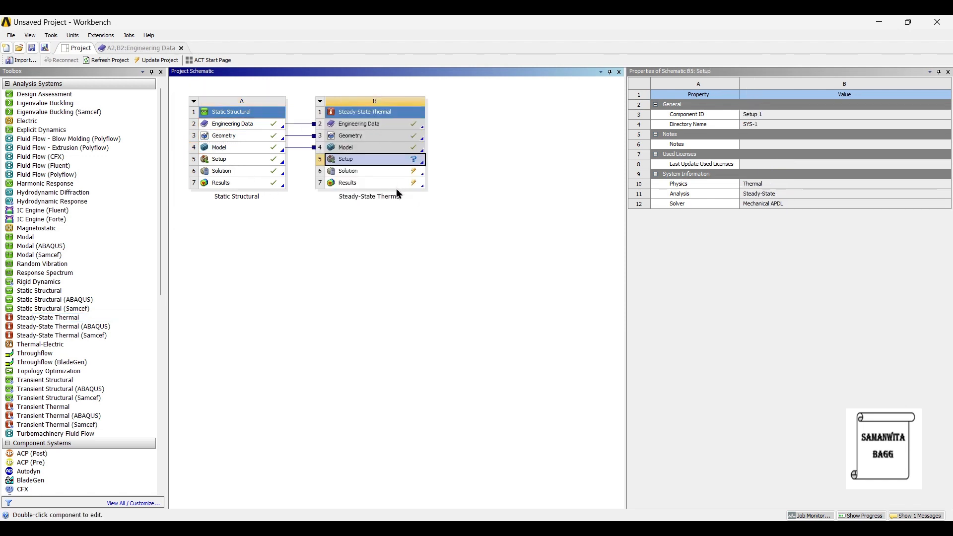
Open the steady-state thermal system's setup in Mechanical and bring its branch of the outline into view.
double_click(369, 160)
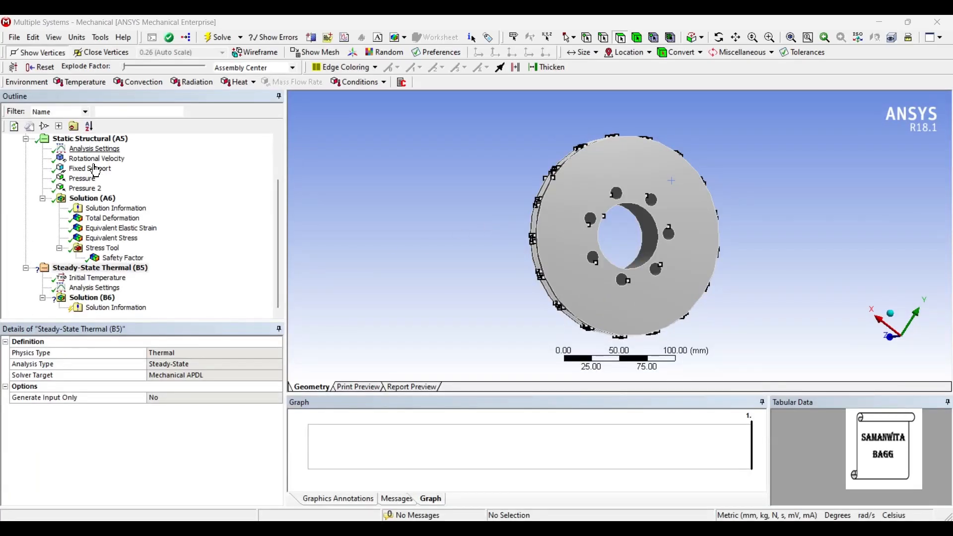
scroll(92, 238, up, 1)
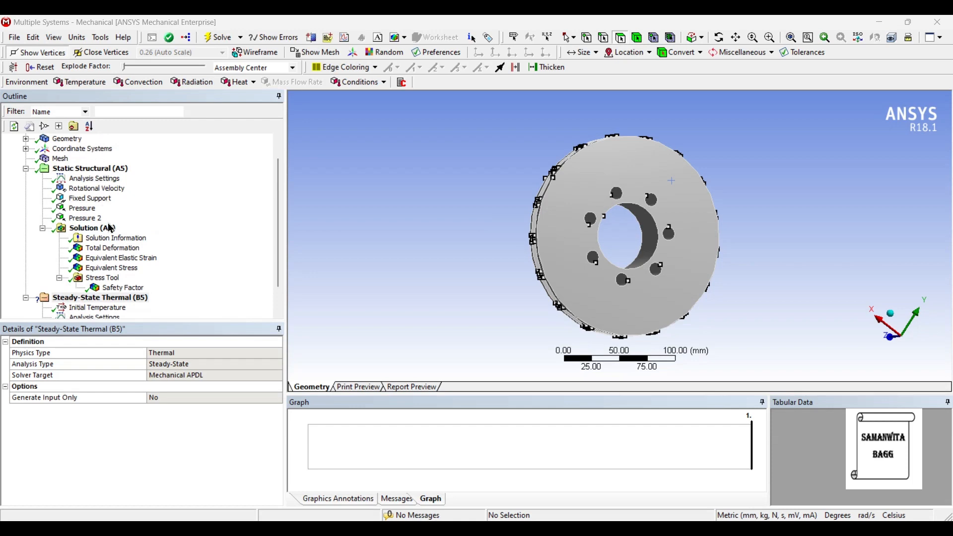
scroll(114, 268, down, 1)
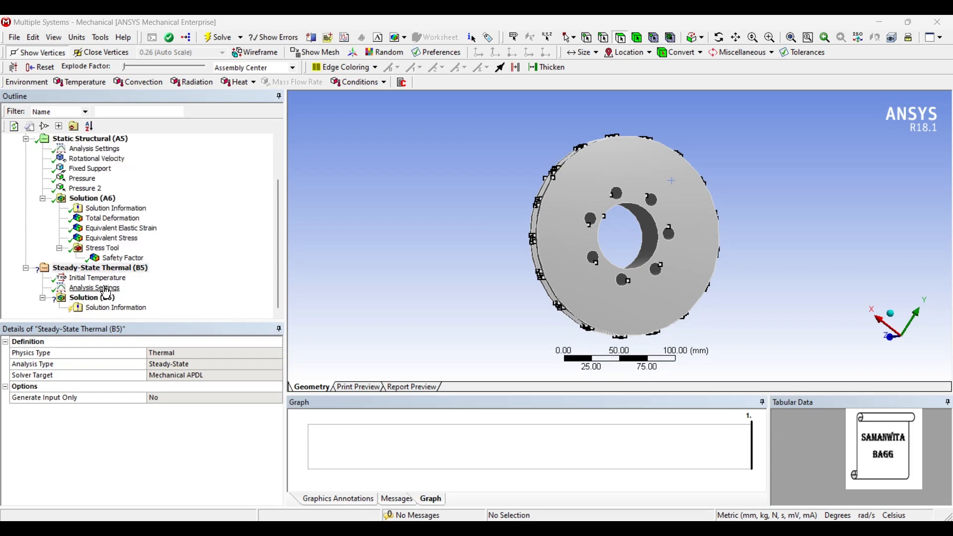
Insert a temperature load into the steady-state thermal analysis.
middle_drag(560, 258, 677, 212)
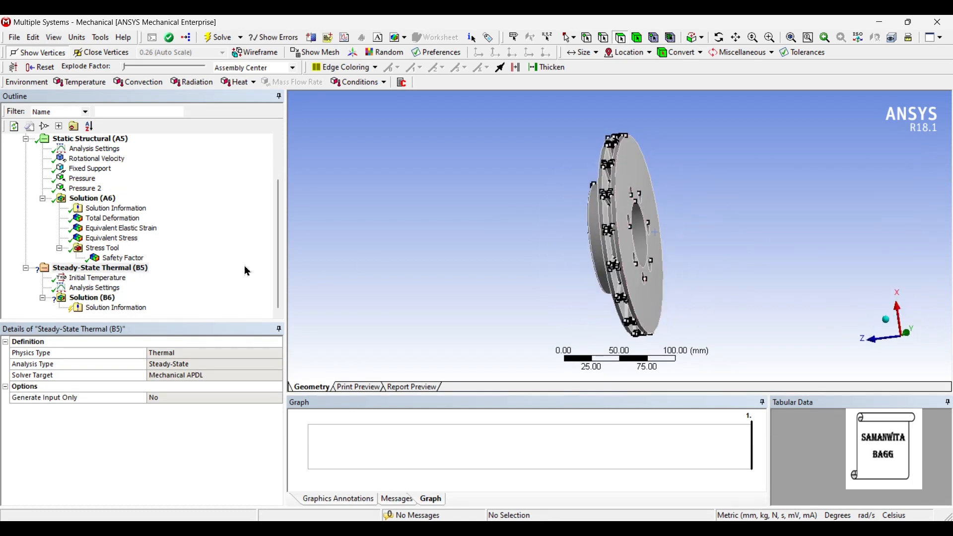
click(134, 272)
right_click(135, 273)
mouse_move(146, 275)
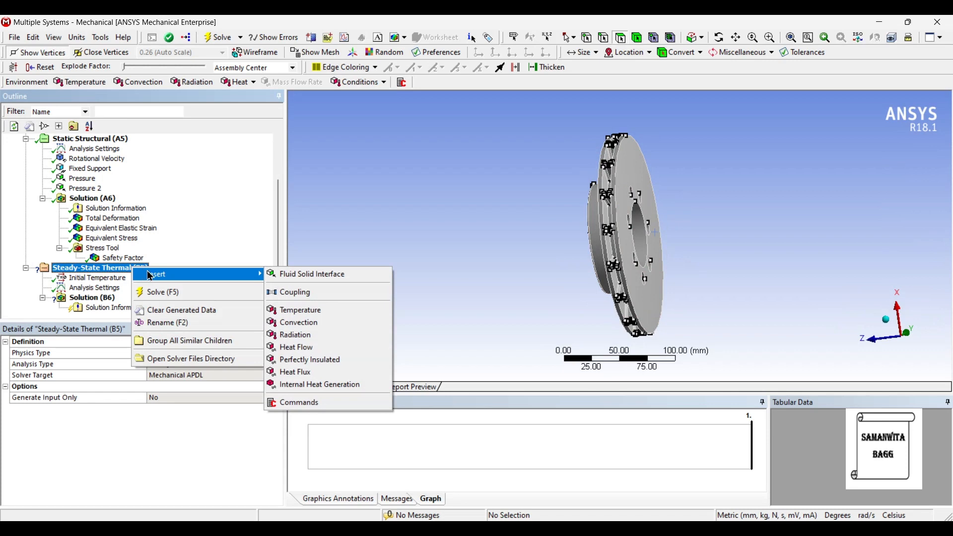
click(312, 312)
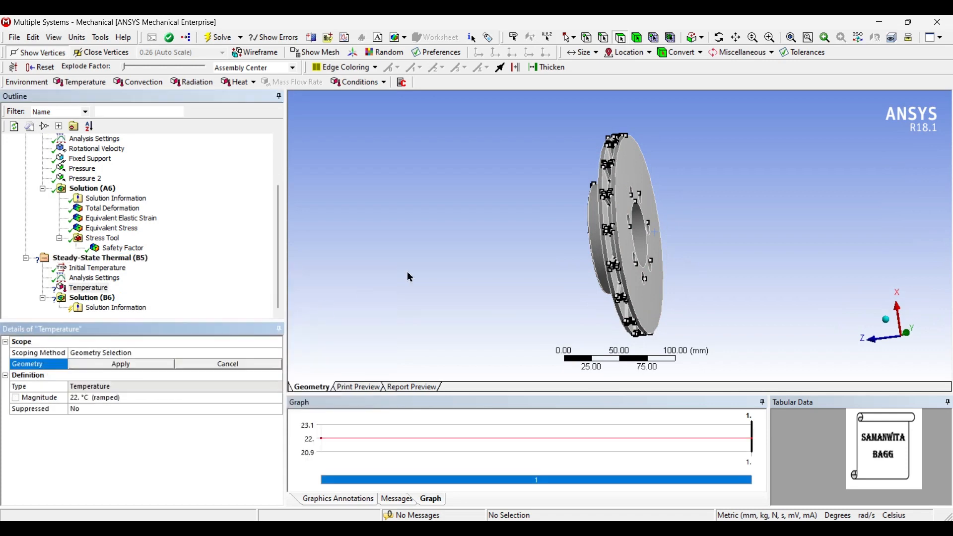
Scope the temperature load to the rotor disc's flat face on the side opposite the hub and set its magnitude to 80 °C.
middle_drag(568, 234, 691, 227)
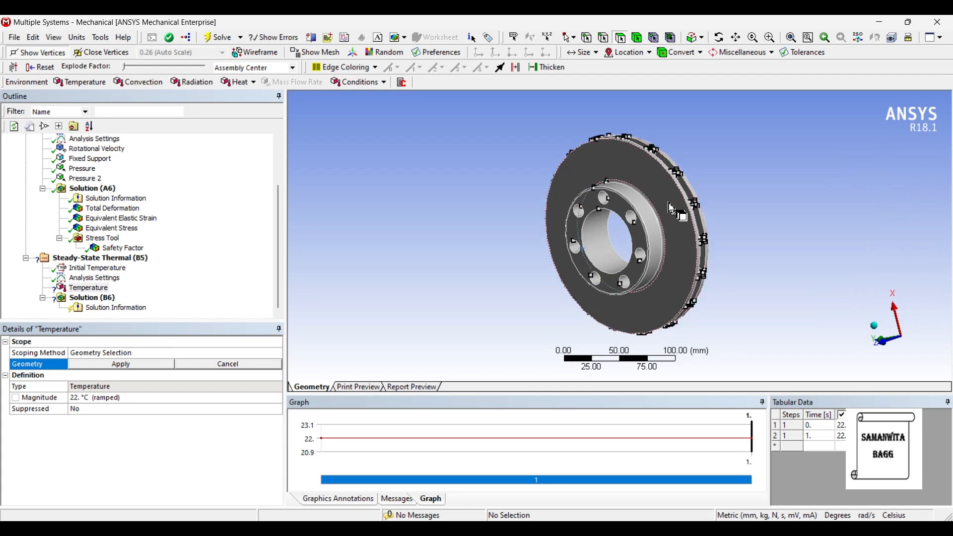
middle_drag(616, 217, 587, 177)
click(586, 177)
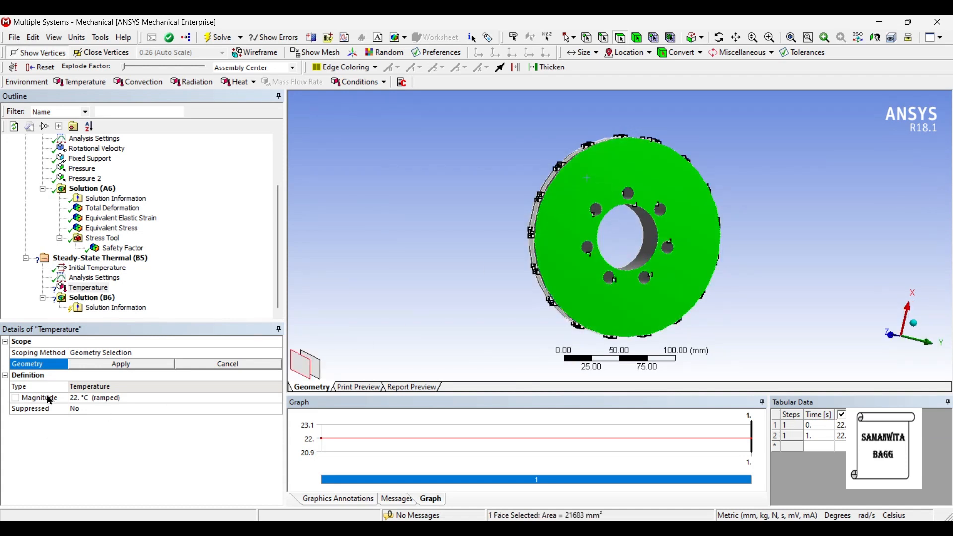
click(108, 366)
click(95, 400)
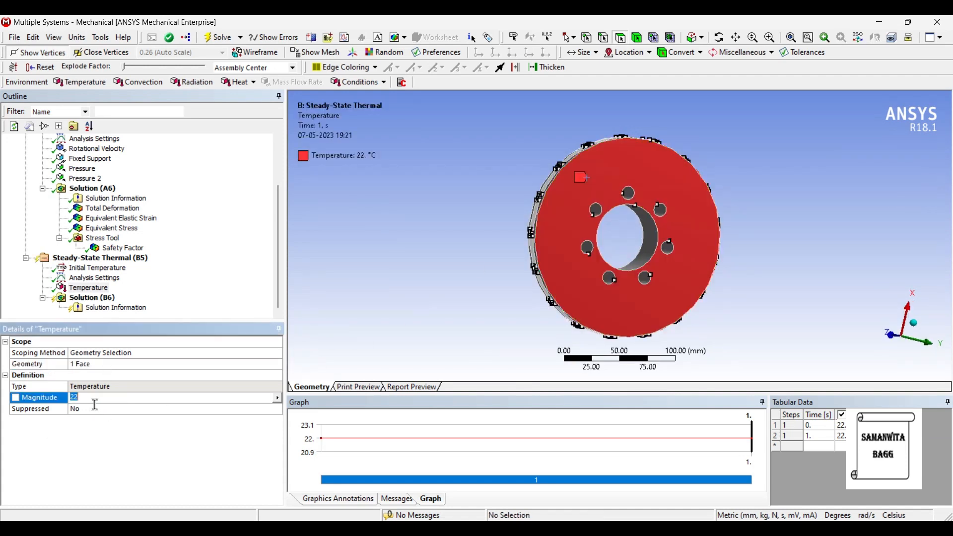
key(Return)
Insert a convection load into the steady-state thermal analysis and scope it to the cylindrical face of the rotor's central bore.
middle_drag(546, 239, 583, 221)
click(130, 266)
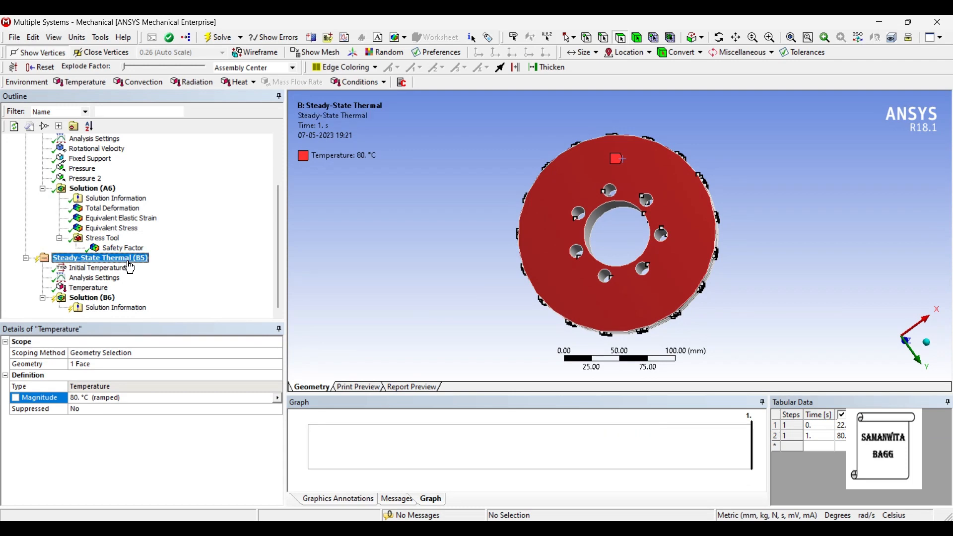
right_click(130, 267)
mouse_move(173, 268)
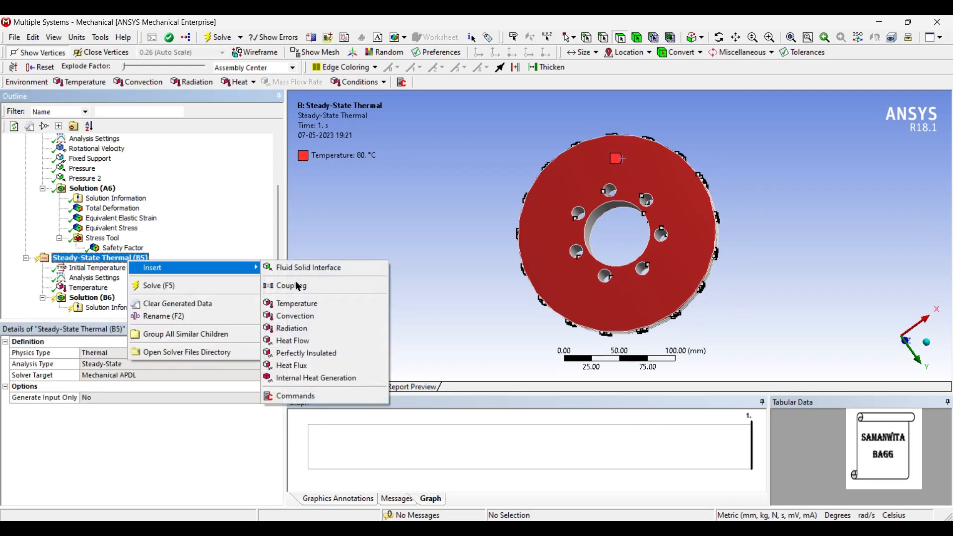
click(306, 321)
click(594, 219)
click(140, 364)
Define the convection's film coefficient by importing temperature-dependent data from the Convection_Samples source.
click(124, 398)
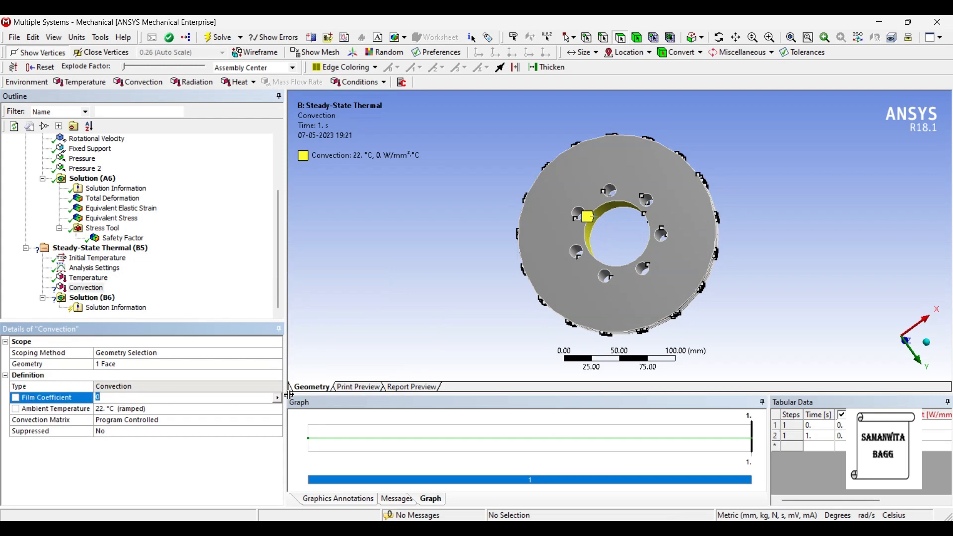
click(277, 397)
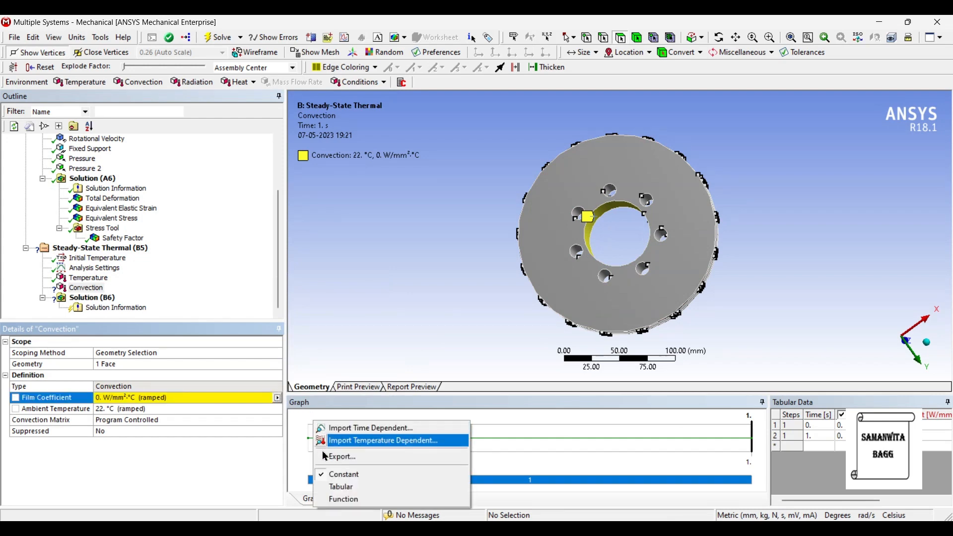
click(348, 442)
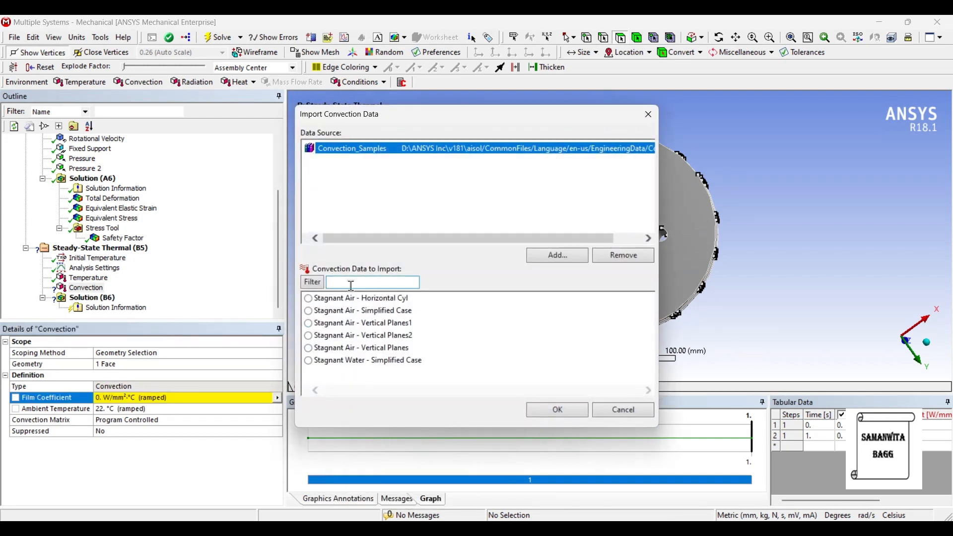
click(544, 408)
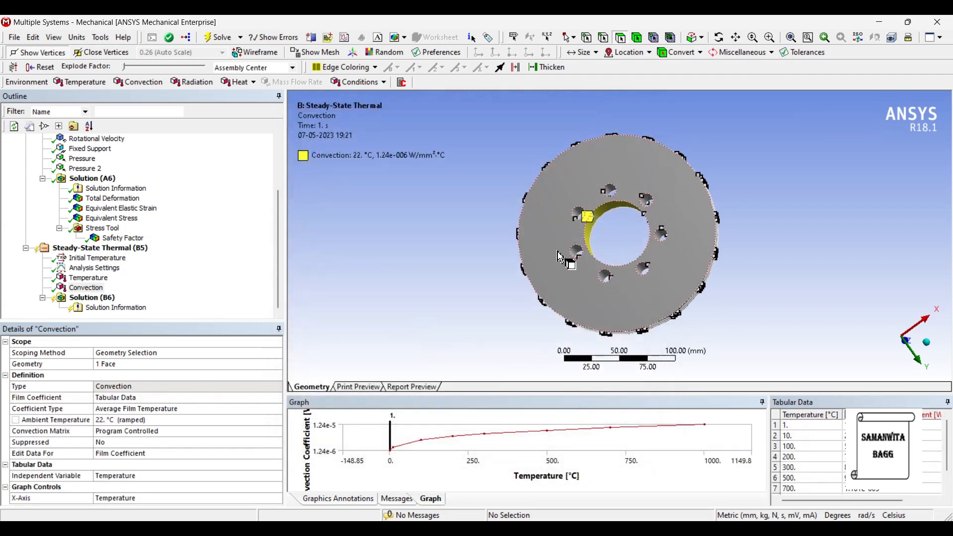
Add Temperature and Total Heat Flux results for all bodies to the steady-state thermal solution.
middle_drag(570, 258, 697, 246)
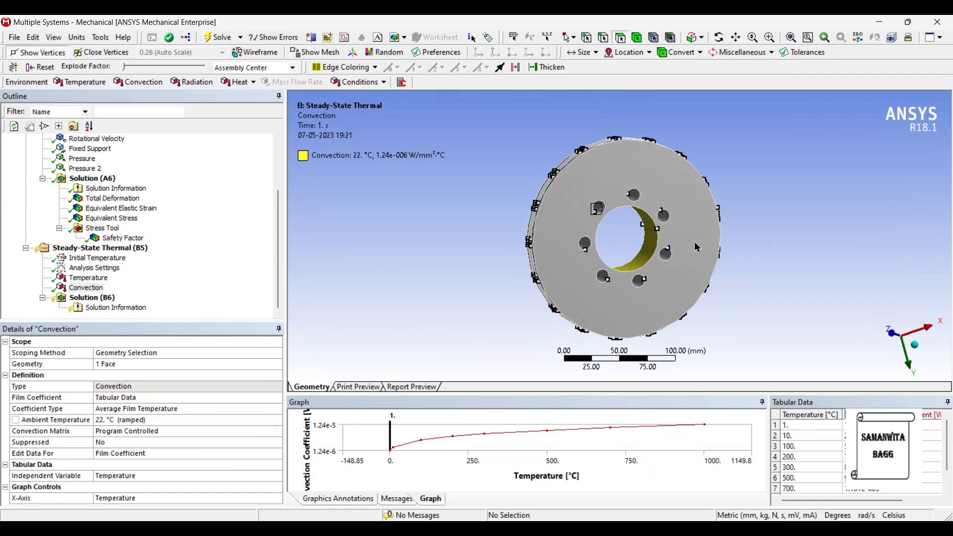
right_click(107, 302)
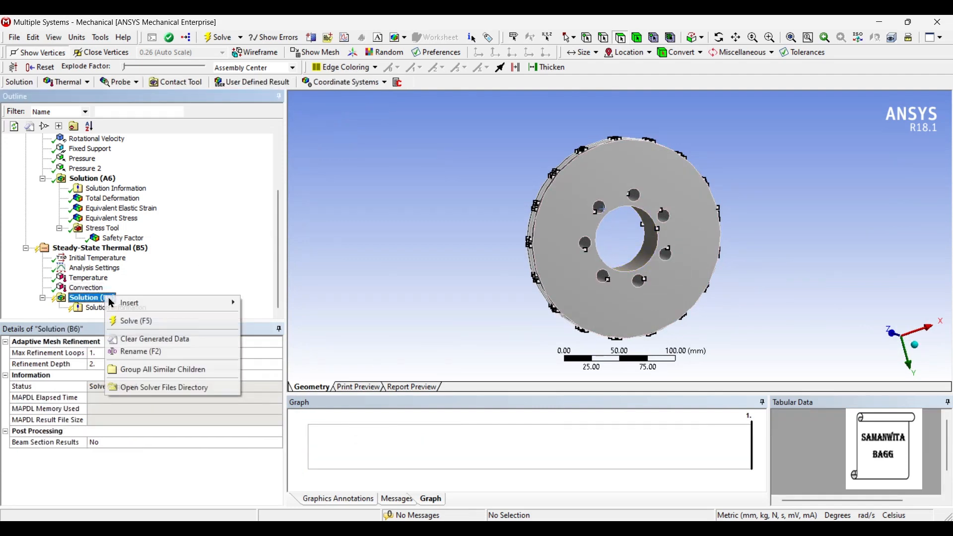
mouse_move(149, 302)
mouse_move(317, 312)
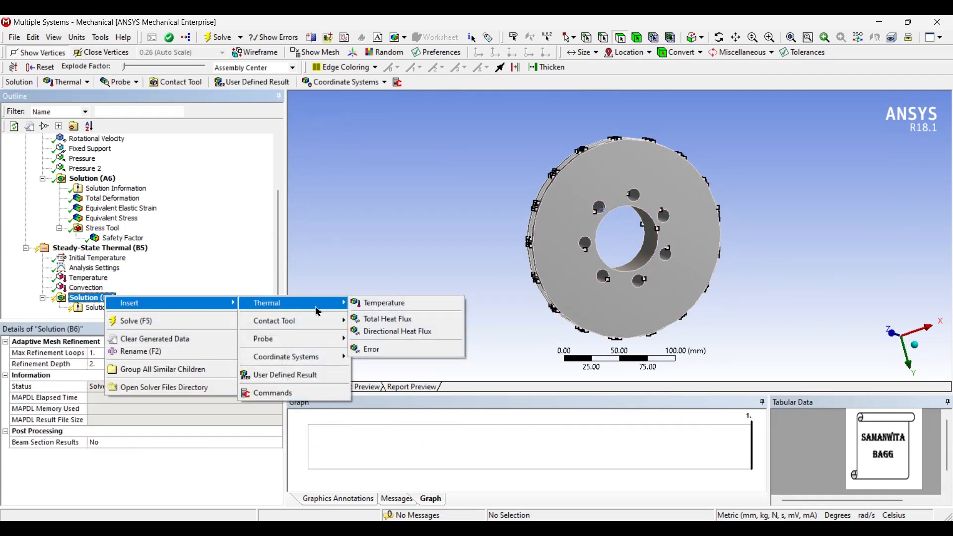
click(397, 313)
right_click(102, 289)
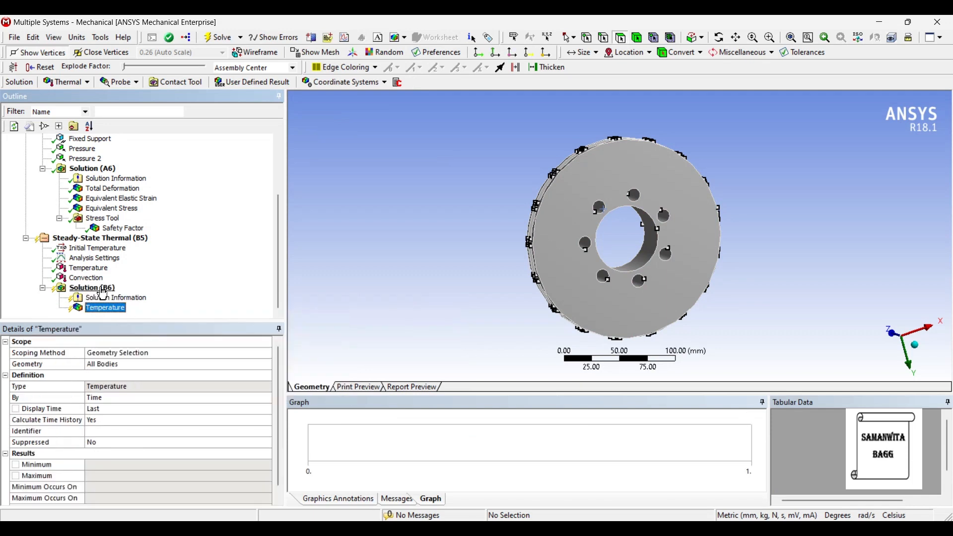
mouse_move(136, 303)
mouse_move(268, 294)
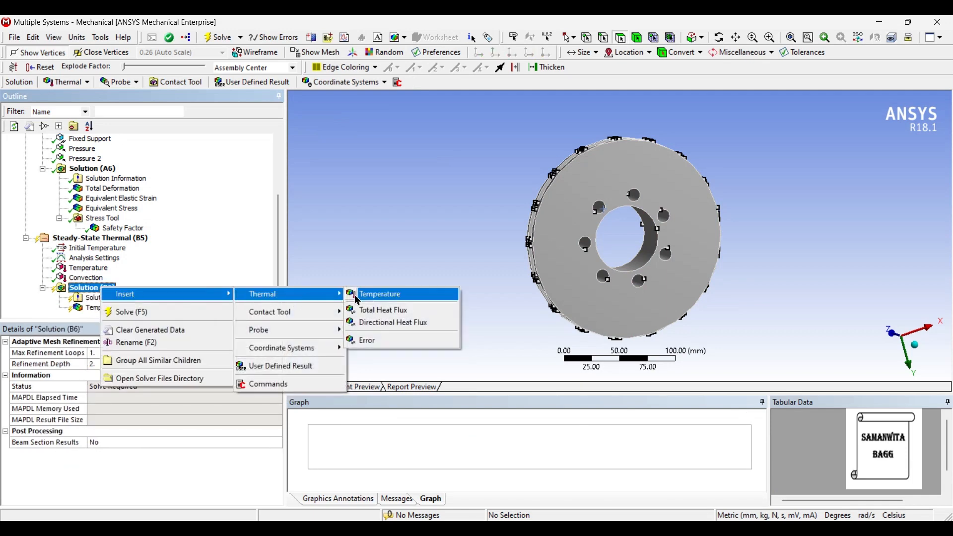
click(382, 311)
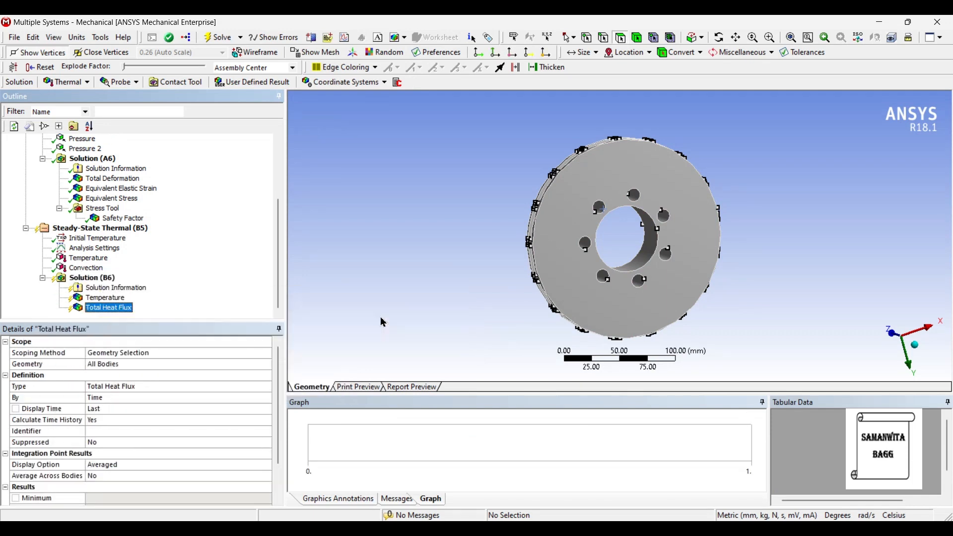
Solve the steady-state thermal analysis and display the temperature distribution on the rotor.
click(107, 286)
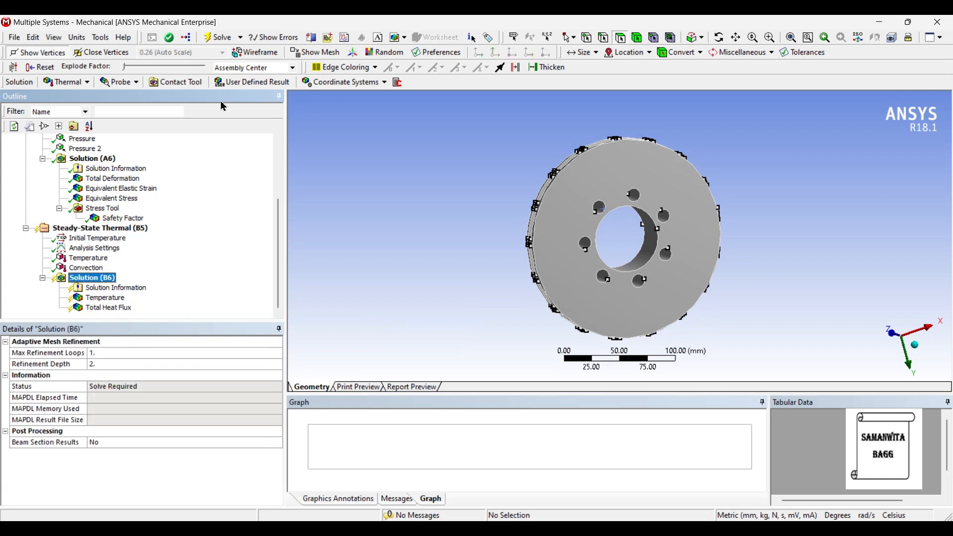
click(222, 37)
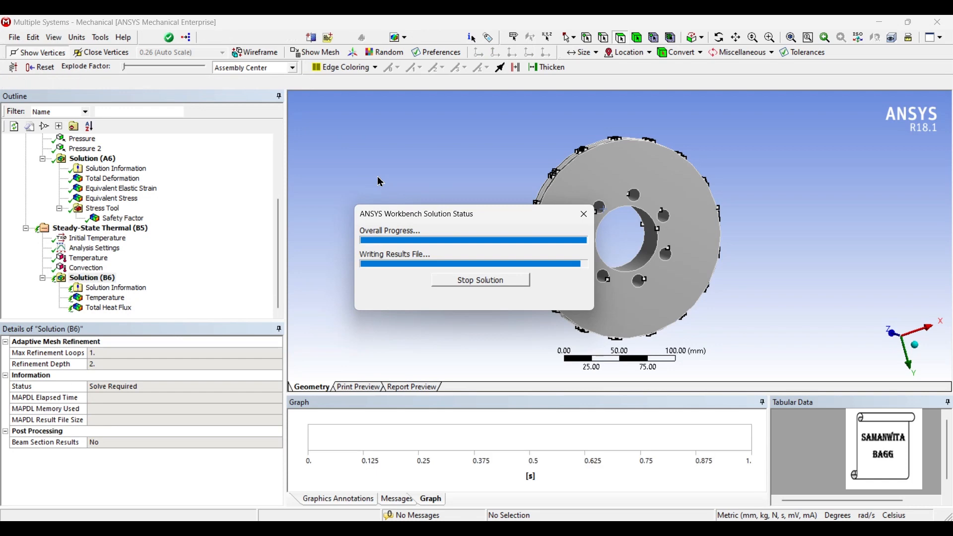
click(104, 298)
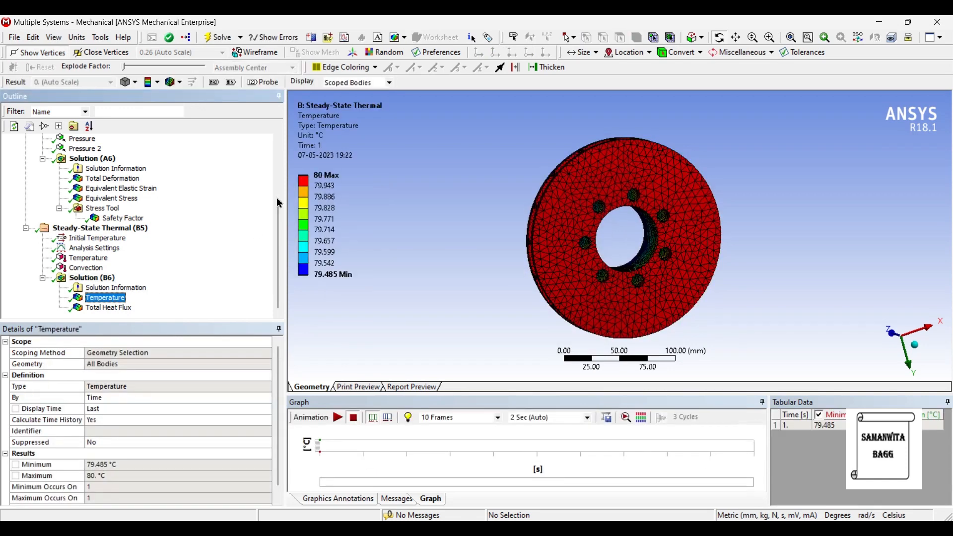
middle_drag(503, 249, 571, 223)
Display the Total Heat Flux result and examine its distribution over the rotor disc and around the central bore.
click(107, 308)
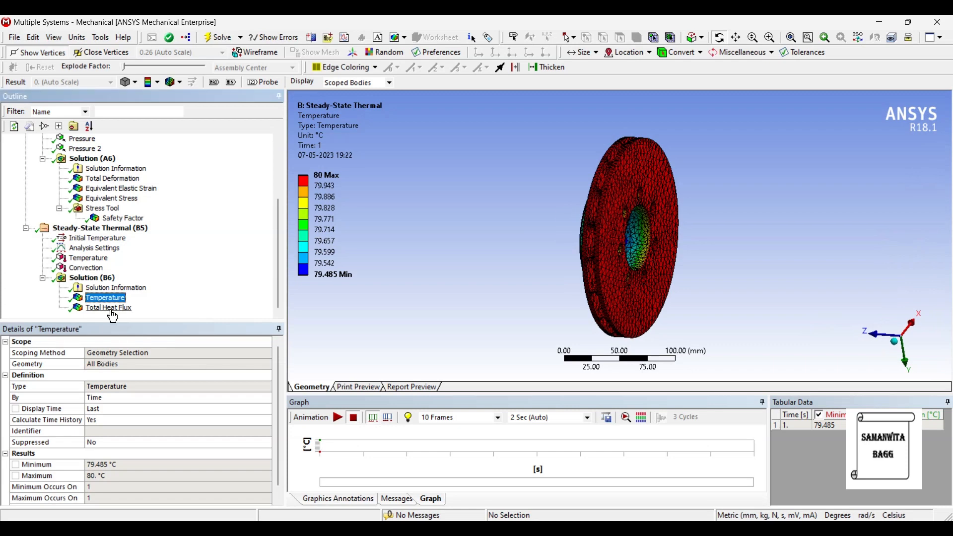
middle_drag(618, 228, 571, 221)
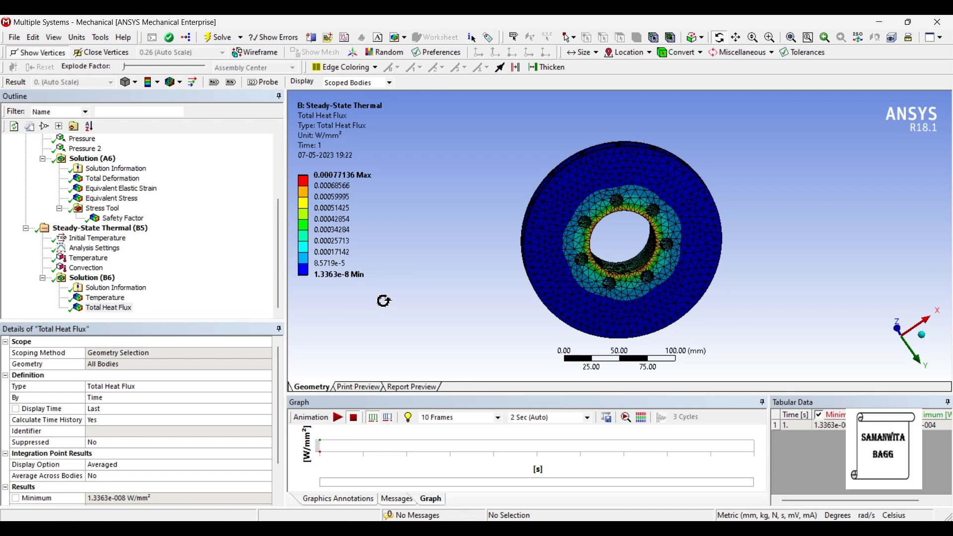
drag(540, 238, 582, 222)
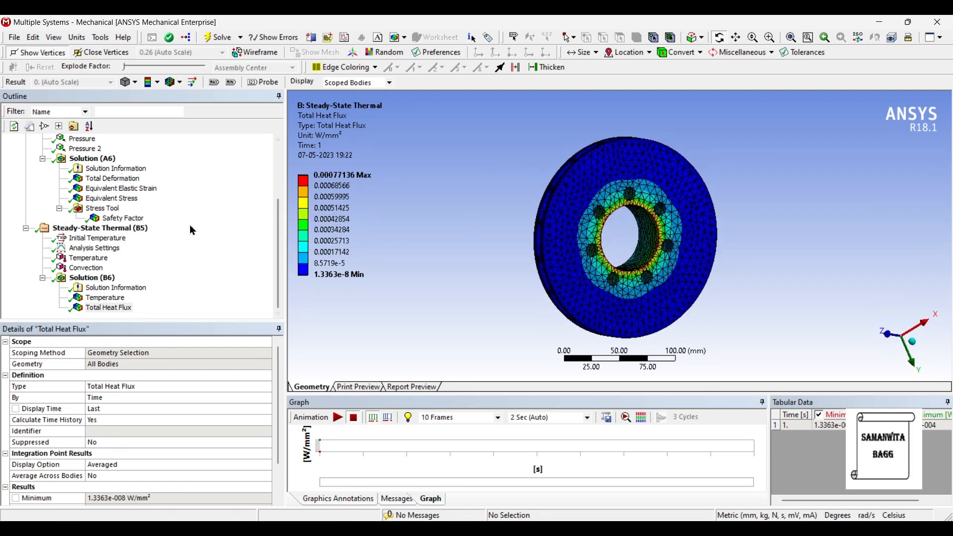
scroll(121, 273, up, 3)
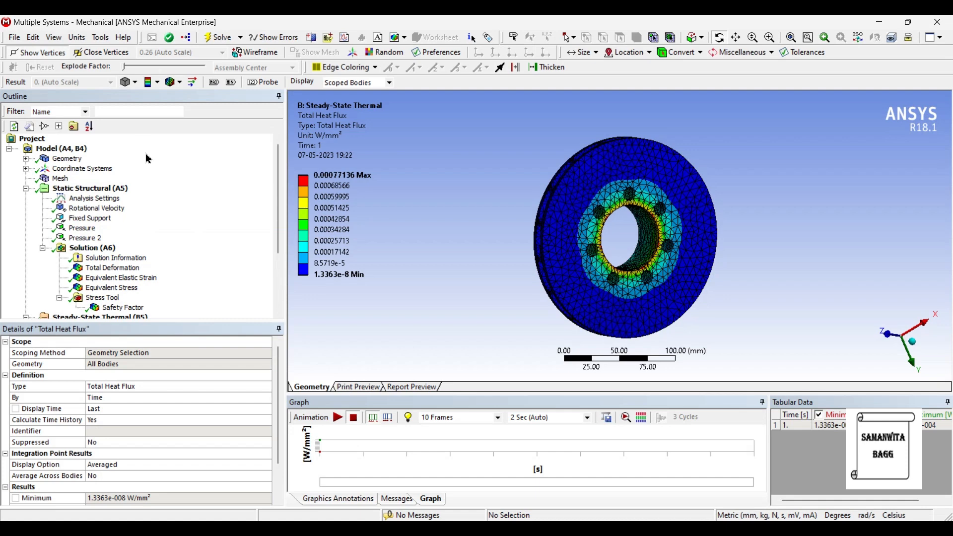
mouse_move(602, 211)
middle_down()
mouse_move(668, 217)
mouse_move(603, 211)
middle_up()
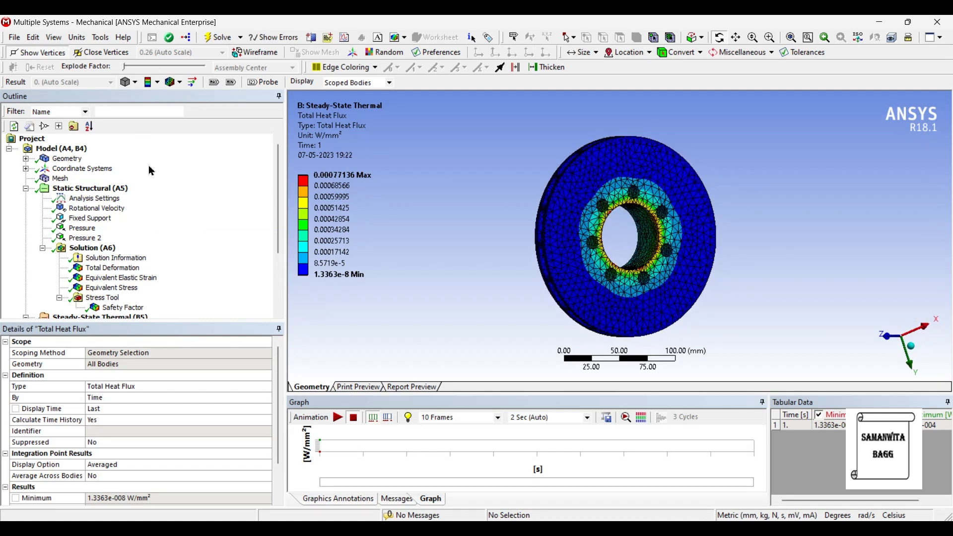
scroll(161, 233, down, 3)
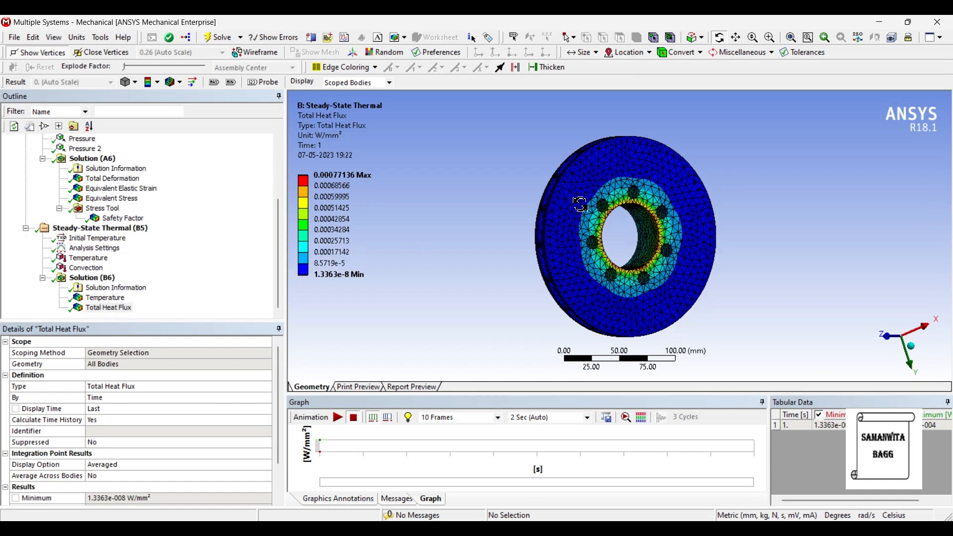
middle_drag(555, 217, 622, 181)
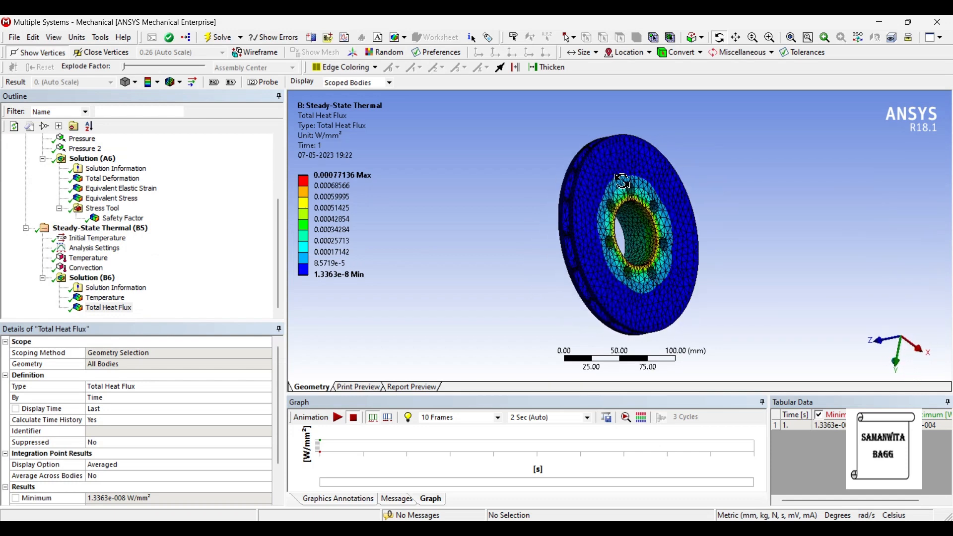